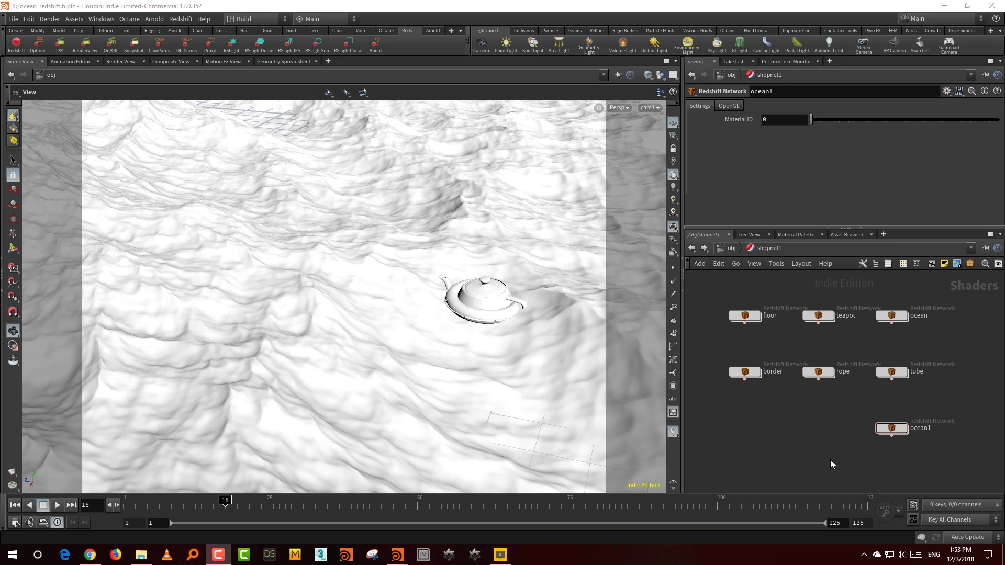
# Watch the rendered video tilly_ocean1.mp4 from the terrains folder, then return to Houdini
pyautogui.click(149, 561)
pyautogui.click(377, 149)
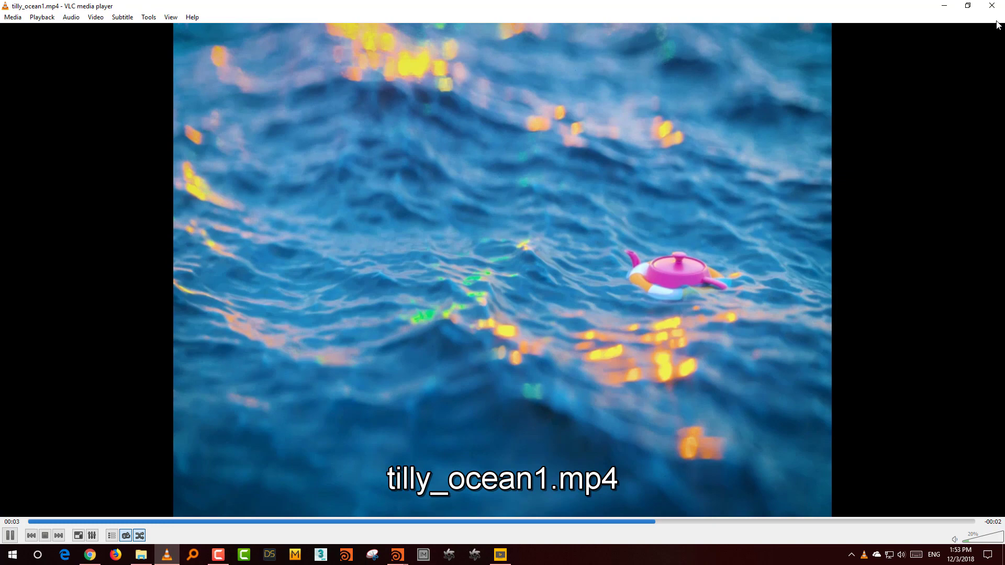
pyautogui.click(991, 5)
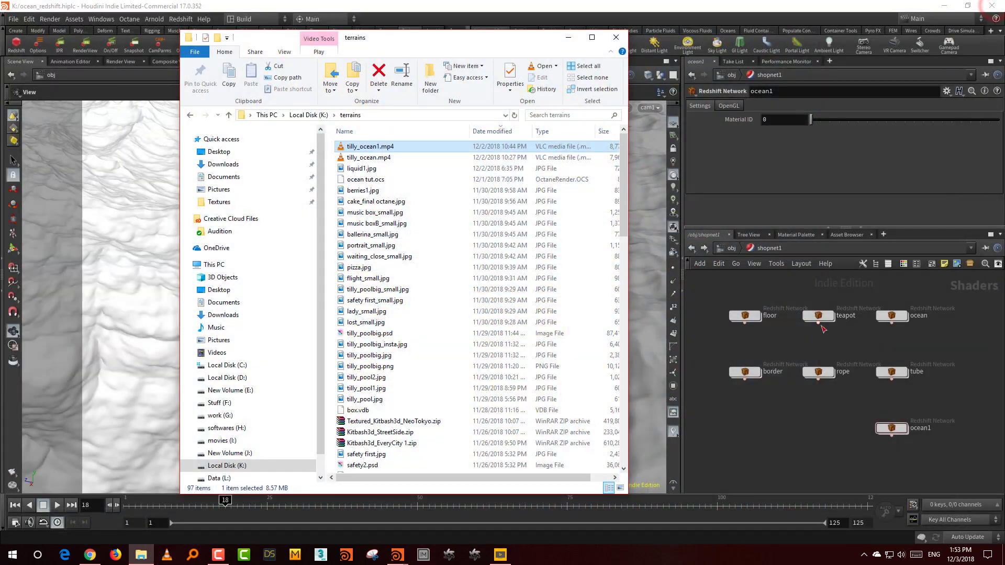
pyautogui.click(569, 38)
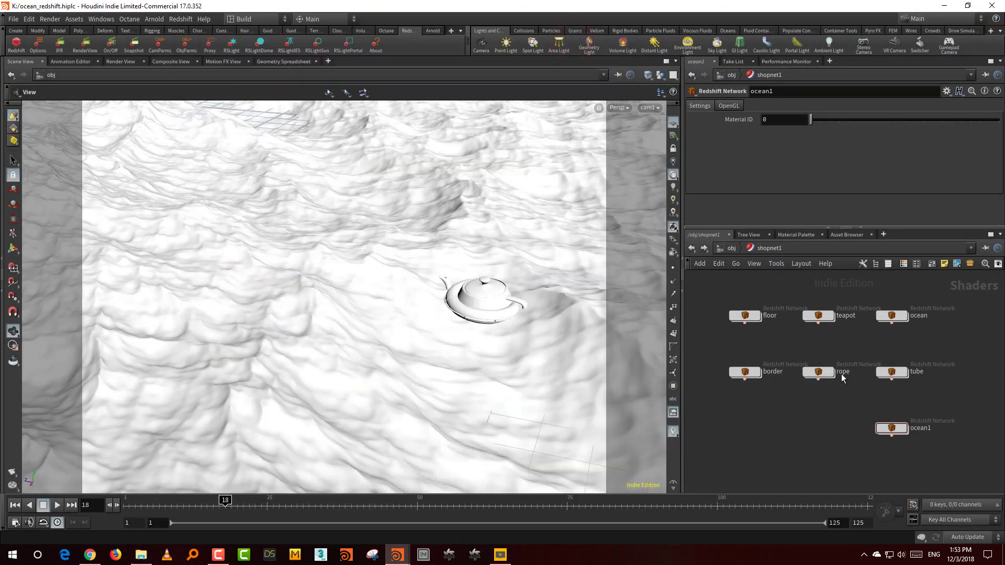
# Go up to the object level and examine the ocean surface and floating teapot from several distances and angles
pyautogui.click(735, 263)
pyautogui.click(730, 247)
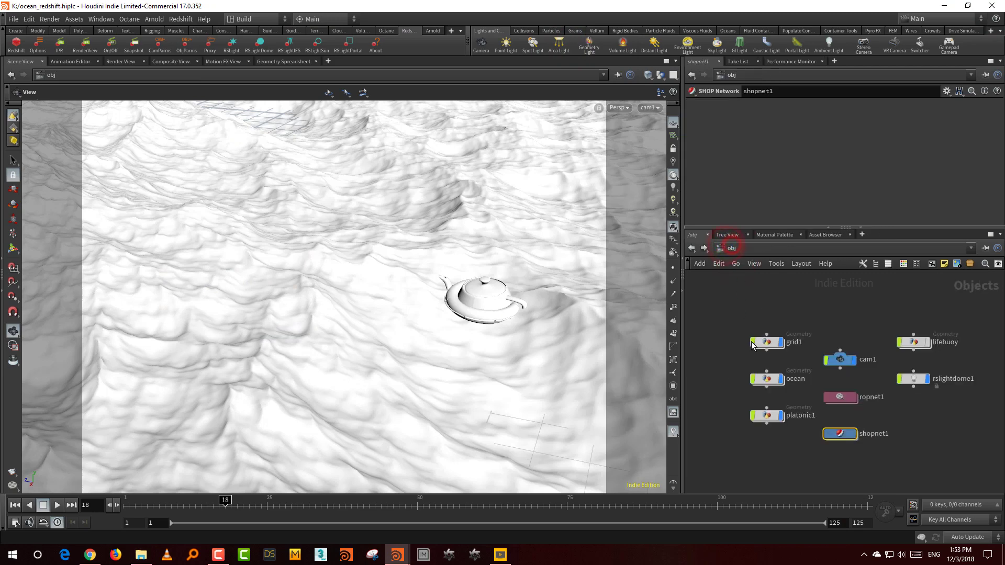
pyautogui.moveTo(725, 376); pyautogui.dragTo(748, 374, button='middle')
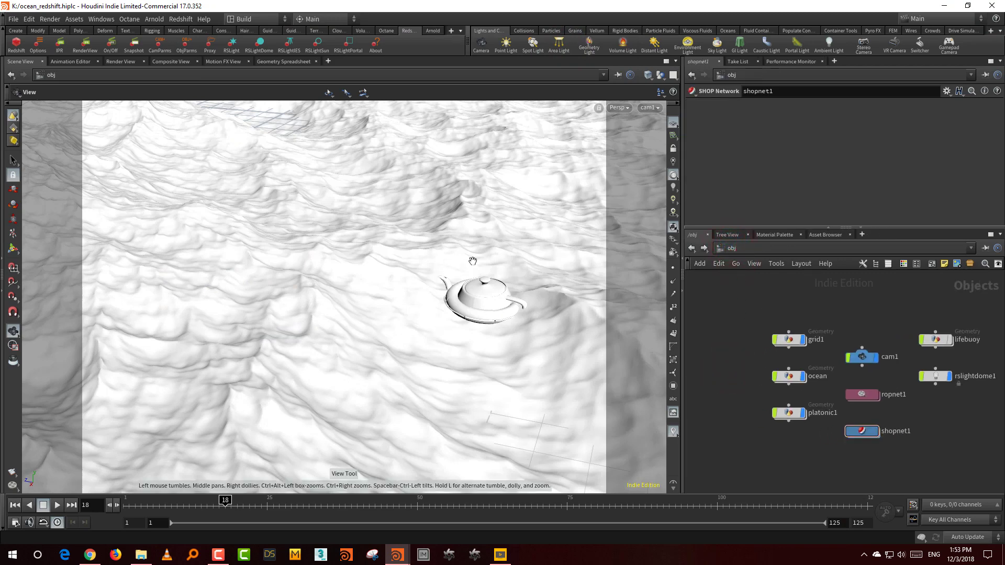
pyautogui.moveTo(472, 261); pyautogui.dragTo(240, 455, button='right')
pyautogui.moveTo(240, 455); pyautogui.dragTo(428, 356)
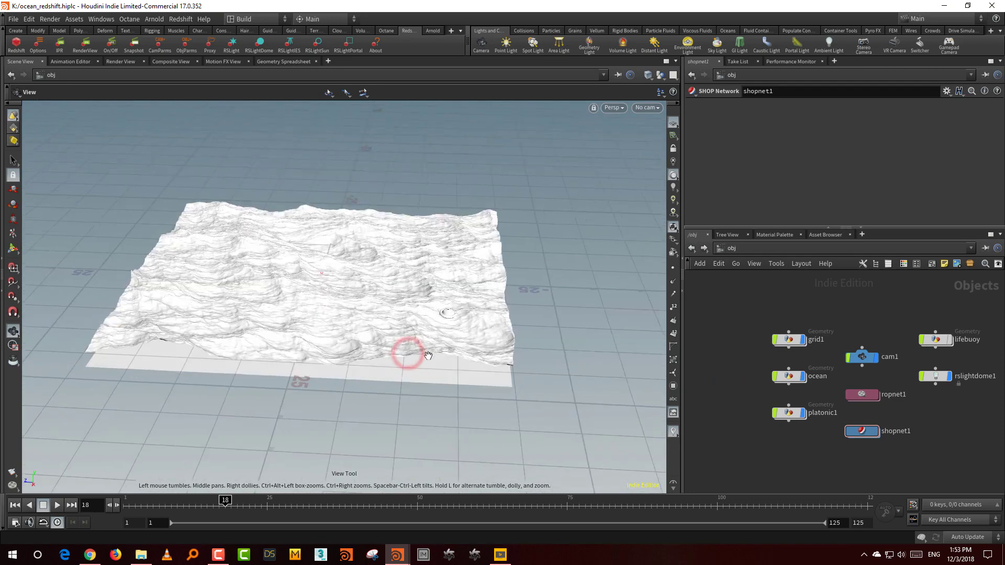
pyautogui.scroll(10, 544, 249)
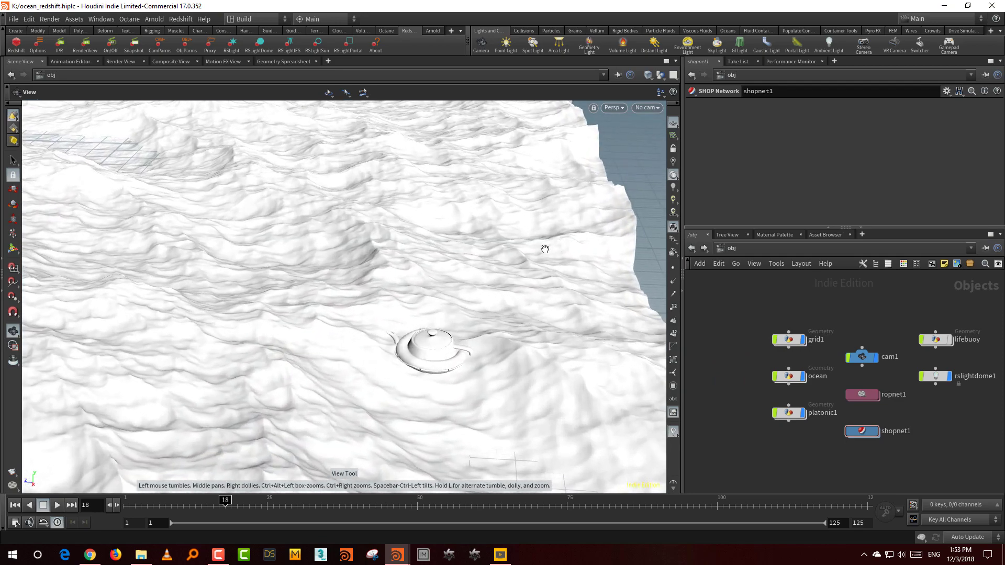
pyautogui.scroll(-5, 545, 250)
pyautogui.moveTo(431, 334)
pyautogui.mouseDown()
pyautogui.moveTo(403, 336)
pyautogui.moveTo(393, 287)
pyautogui.moveTo(435, 328)
pyautogui.mouseUp()
pyautogui.moveTo(432, 294); pyautogui.dragTo(369, 381)
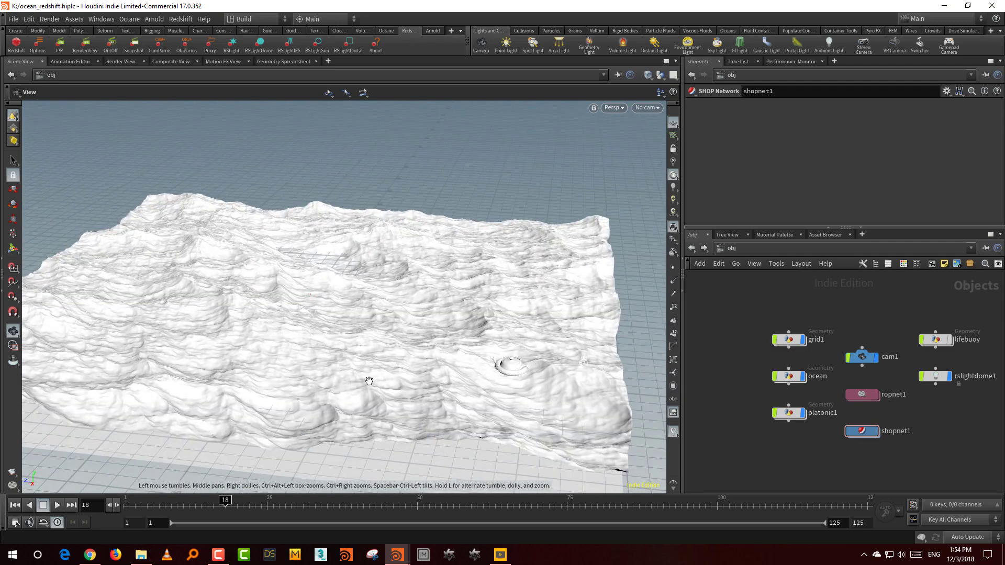
pyautogui.moveTo(369, 380); pyautogui.dragTo(442, 322, button='right')
pyautogui.moveTo(442, 323)
pyautogui.mouseDown()
pyautogui.moveTo(431, 336)
pyautogui.moveTo(419, 325)
pyautogui.mouseUp()
pyautogui.moveTo(419, 325); pyautogui.dragTo(465, 301, button='right')
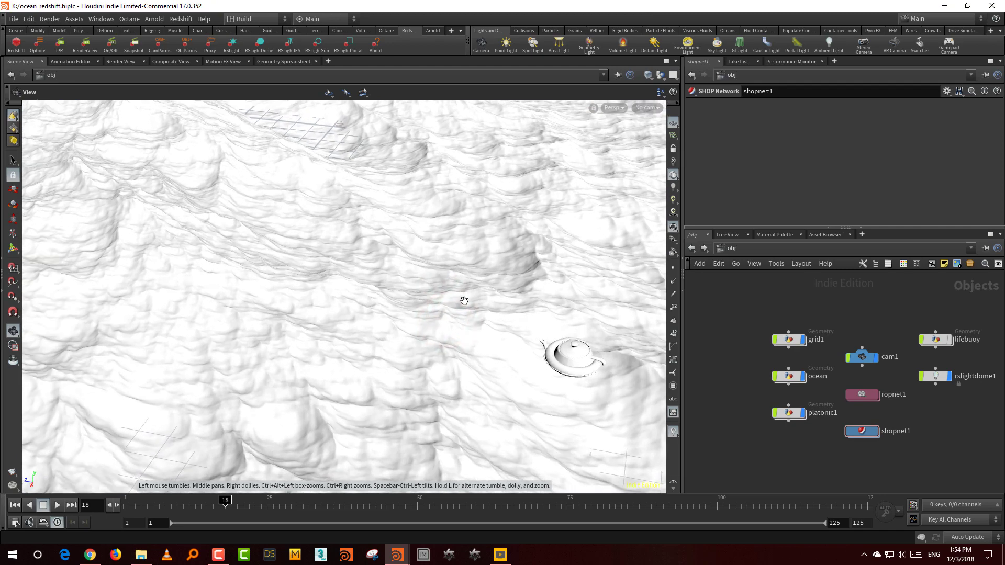
pyautogui.moveTo(464, 301); pyautogui.dragTo(496, 280)
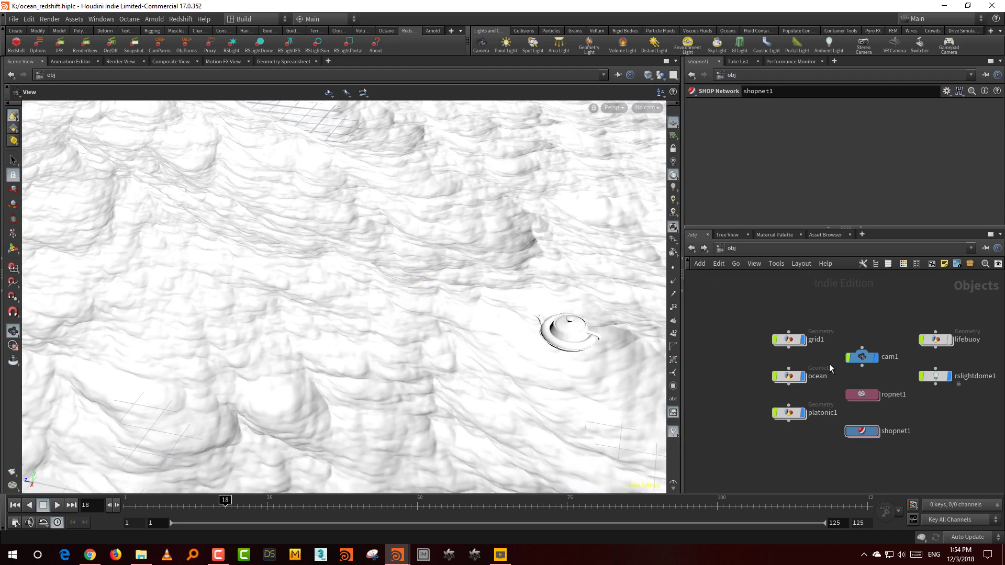
# Open the ocean object's network, widen the network pane and shift grid2 closer to oceanspectrum1
pyautogui.doubleClick(789, 378)
pyautogui.click(816, 402)
pyautogui.moveTo(821, 443); pyautogui.dragTo(801, 446, button='middle')
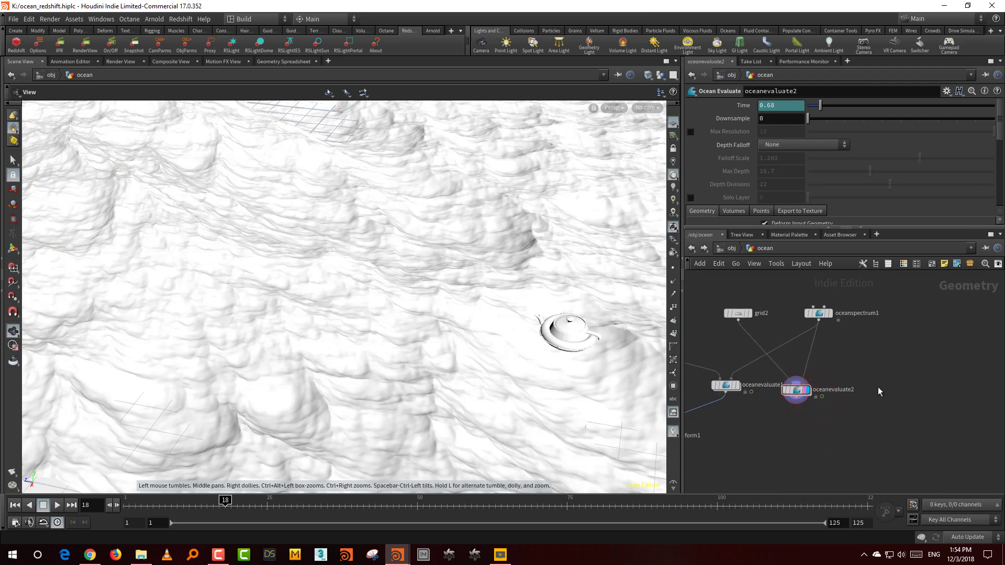
pyautogui.scroll(-1, 879, 387)
pyautogui.moveTo(883, 378)
pyautogui.mouseDown(button='middle')
pyautogui.moveTo(845, 396)
pyautogui.moveTo(891, 381)
pyautogui.mouseUp(button='middle')
pyautogui.scroll(4, 839, 398)
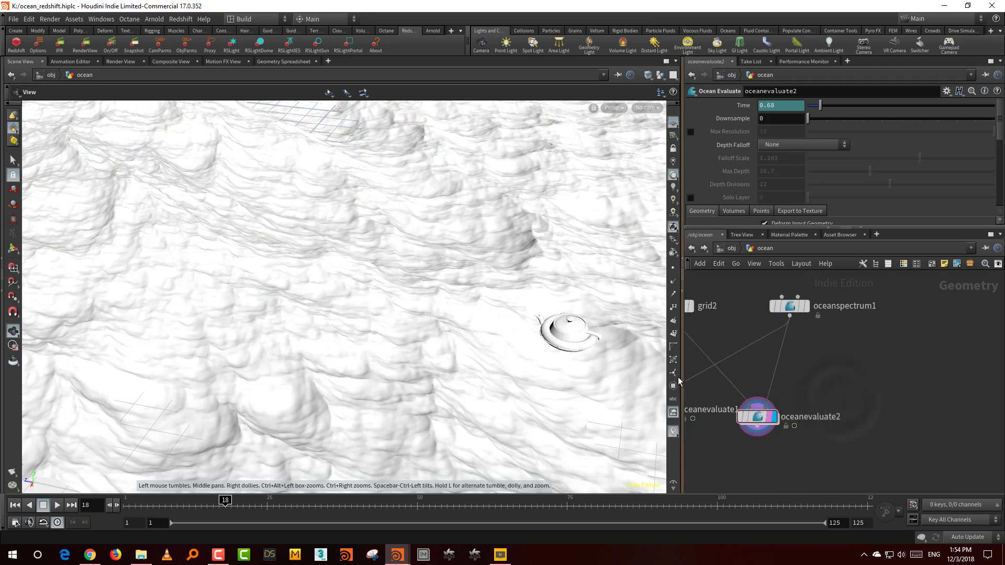
pyautogui.moveTo(683, 375); pyautogui.dragTo(597, 375)
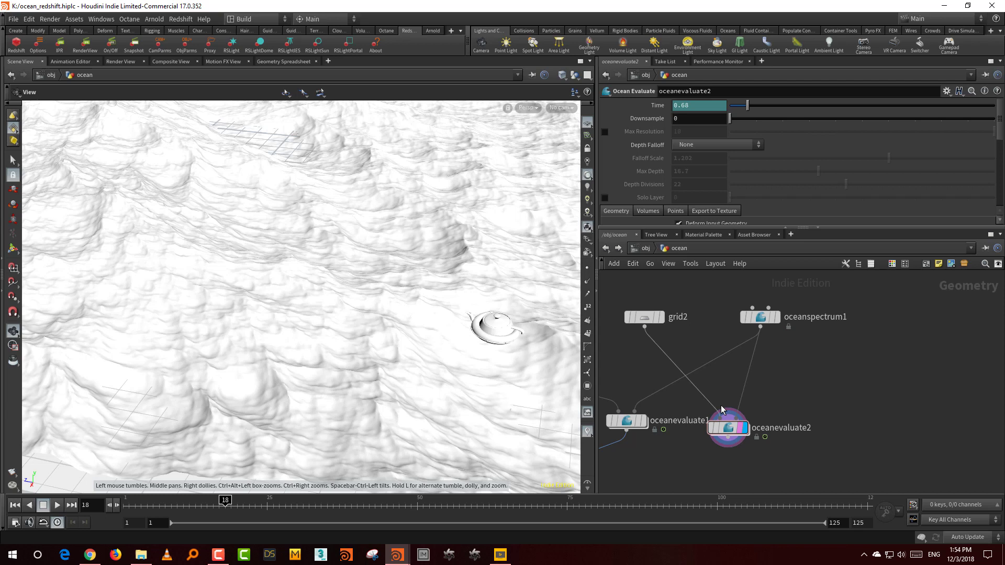
pyautogui.moveTo(651, 325); pyautogui.dragTo(670, 325)
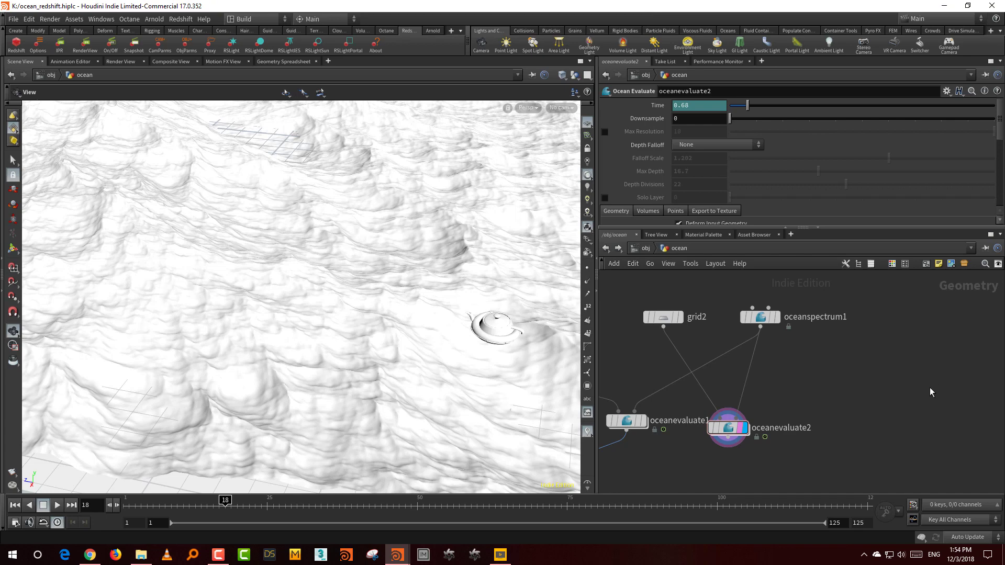
# Add a Grid node in empty space beside the existing ocean nodes and display it in the viewport
pyautogui.press('Tab')
pyautogui.write('gri')
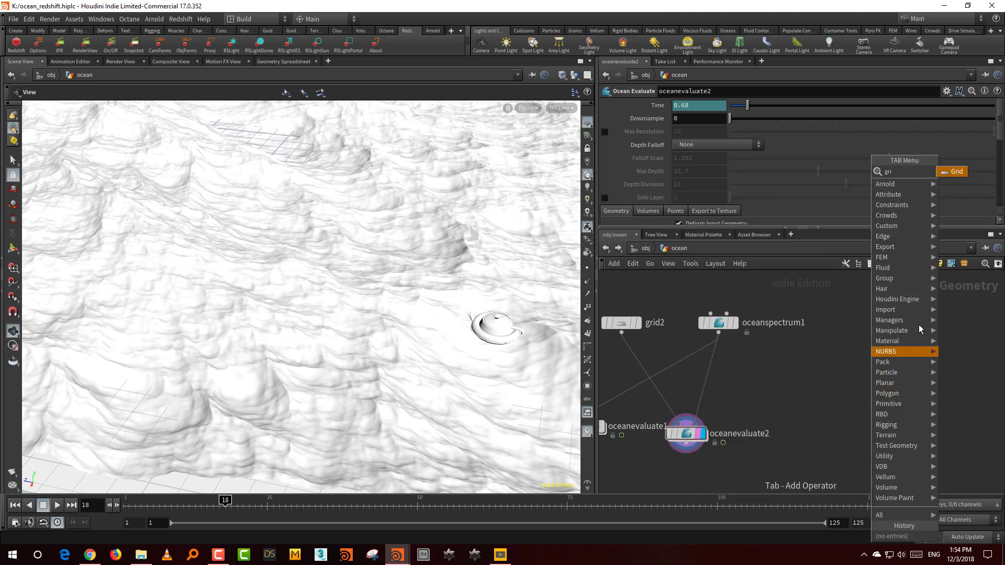
pyautogui.press('Return')
pyautogui.click(865, 357)
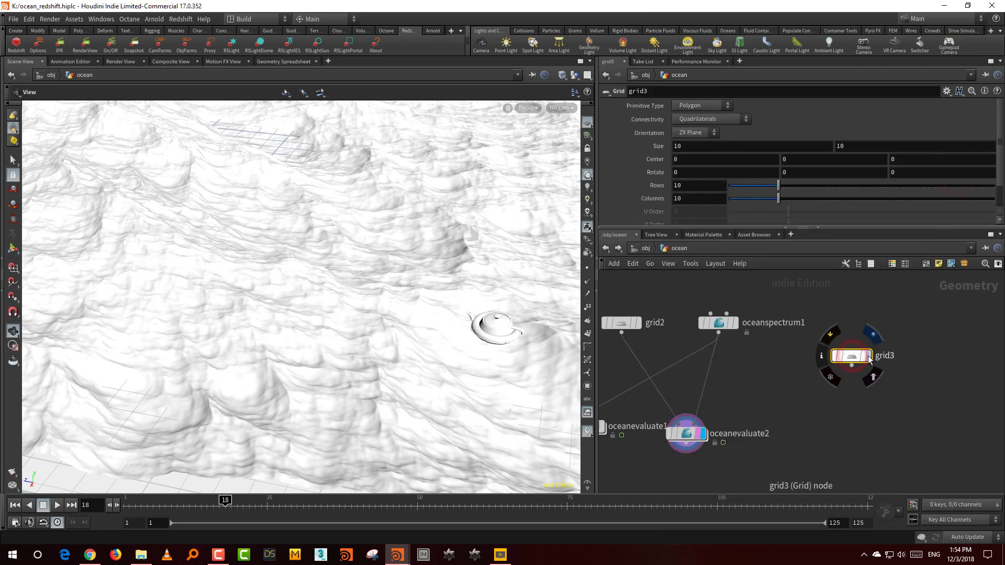
pyautogui.click(868, 359)
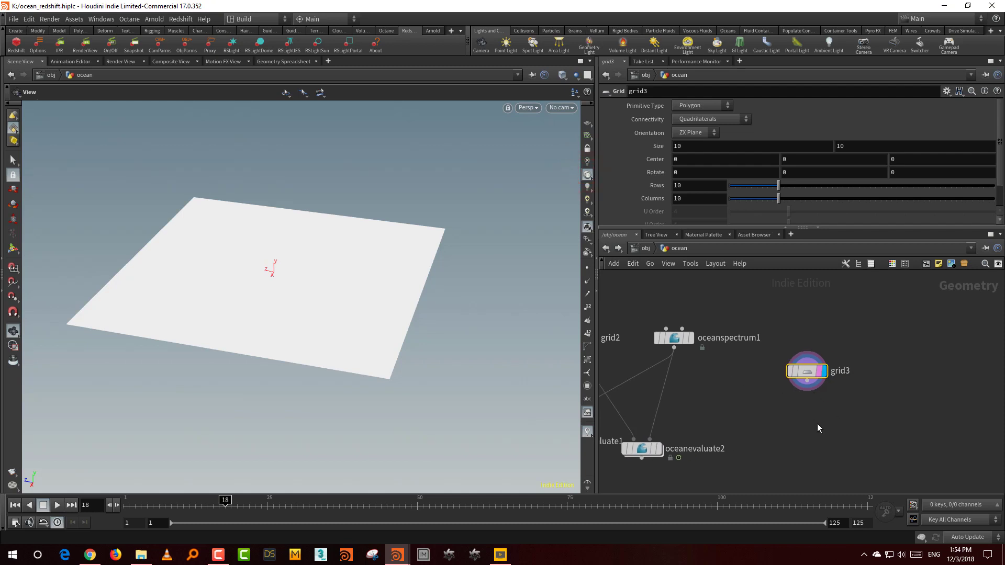
# Add an Ocean Evaluate node below the new grid and an Ocean Spectrum node beside the grid
pyautogui.press('Tab')
pyautogui.write('oce')
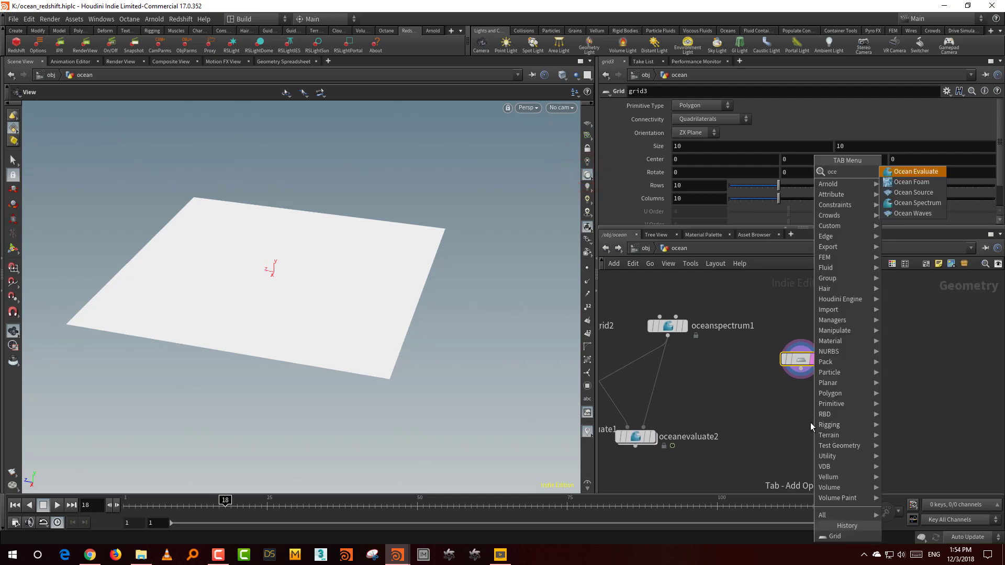
pyautogui.click(916, 171)
pyautogui.click(866, 445)
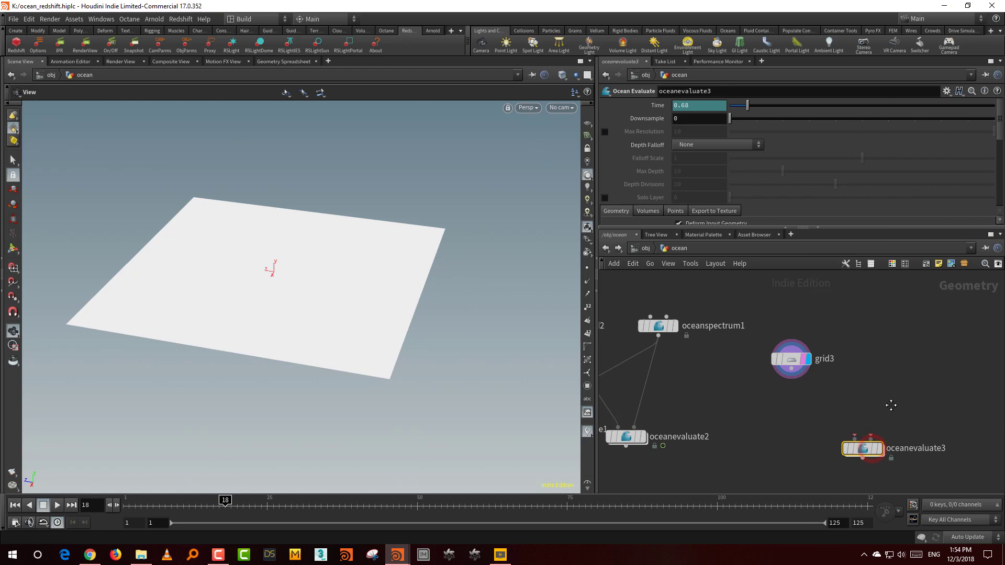
pyautogui.press('Tab')
pyautogui.write('ocea')
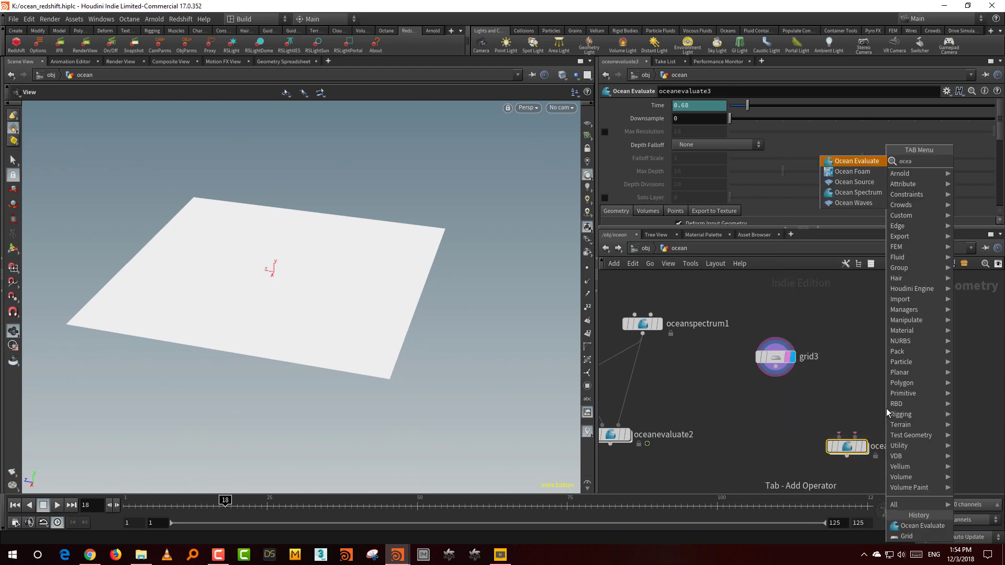
pyautogui.click(869, 192)
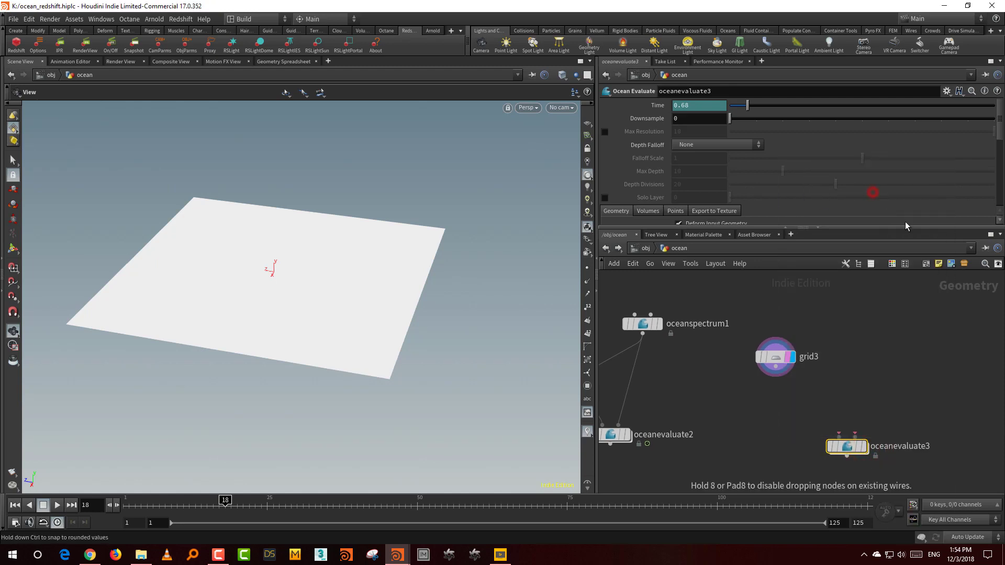
pyautogui.click(946, 344)
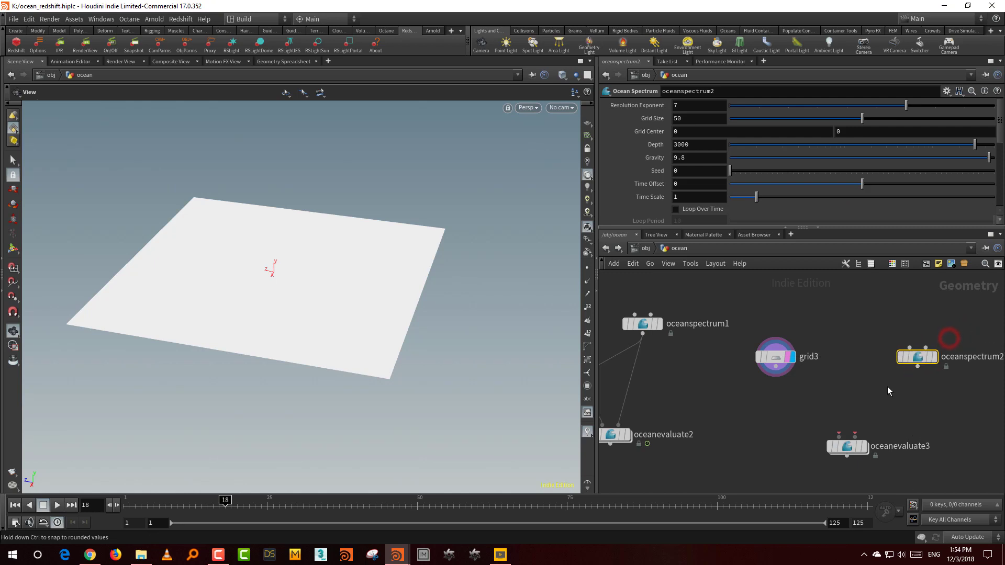
# Wire grid3 and oceanspectrum2 into the first and second inputs of oceanevaluate3 and display oceanevaluate3
pyautogui.moveTo(784, 376); pyautogui.dragTo(853, 437)
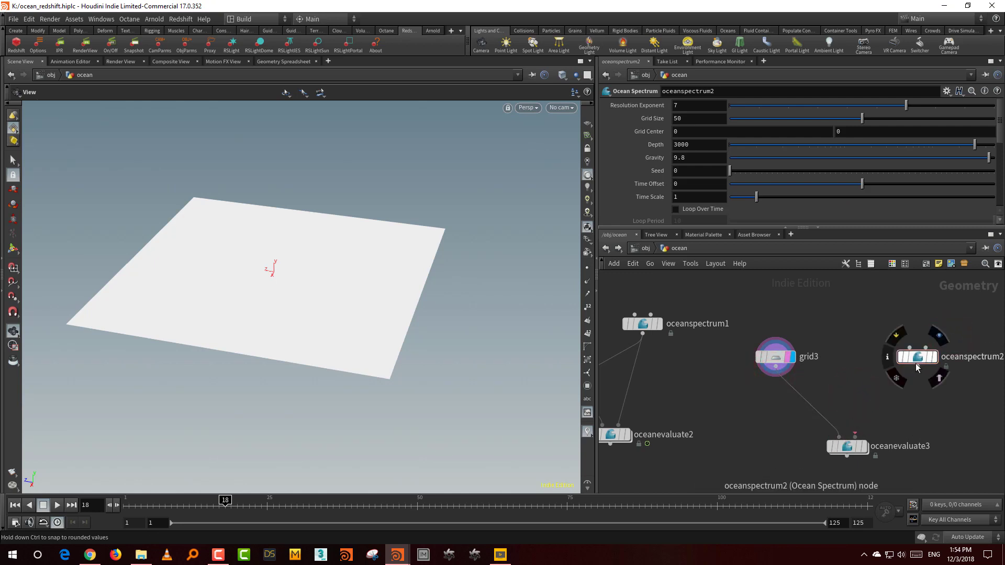
pyautogui.moveTo(855, 436); pyautogui.dragTo(917, 367)
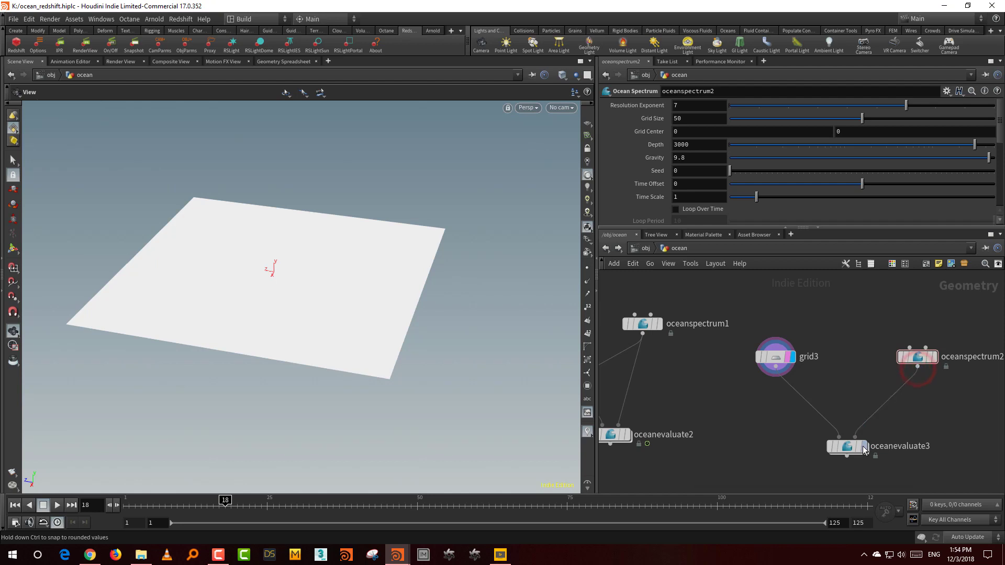
pyautogui.click(916, 413)
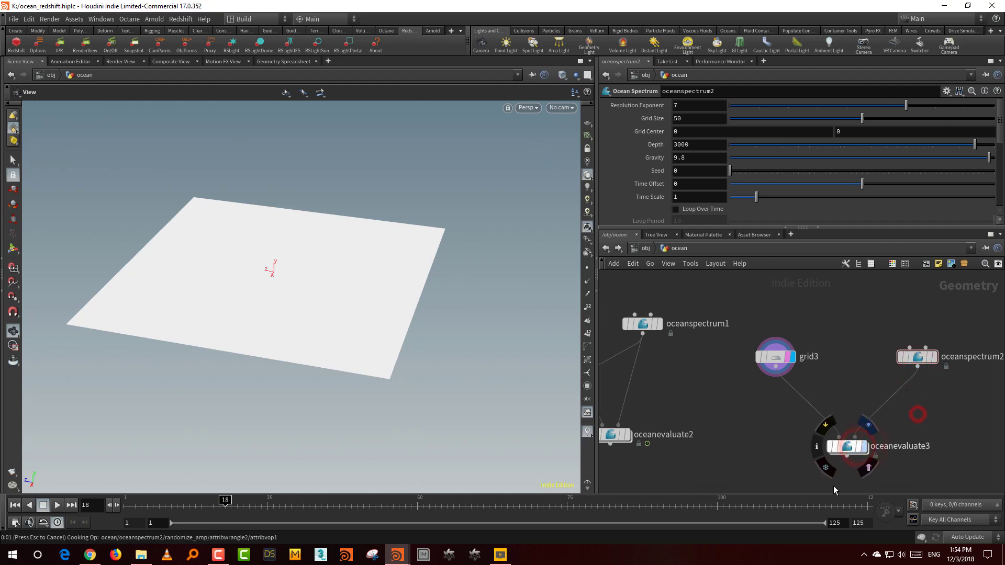
pyautogui.click(866, 448)
pyautogui.click(909, 422)
# Preview the wave animation of the new ocean surface from frame 1 and stop playback
pyautogui.moveTo(194, 502); pyautogui.dragTo(125, 502)
pyautogui.click(58, 506)
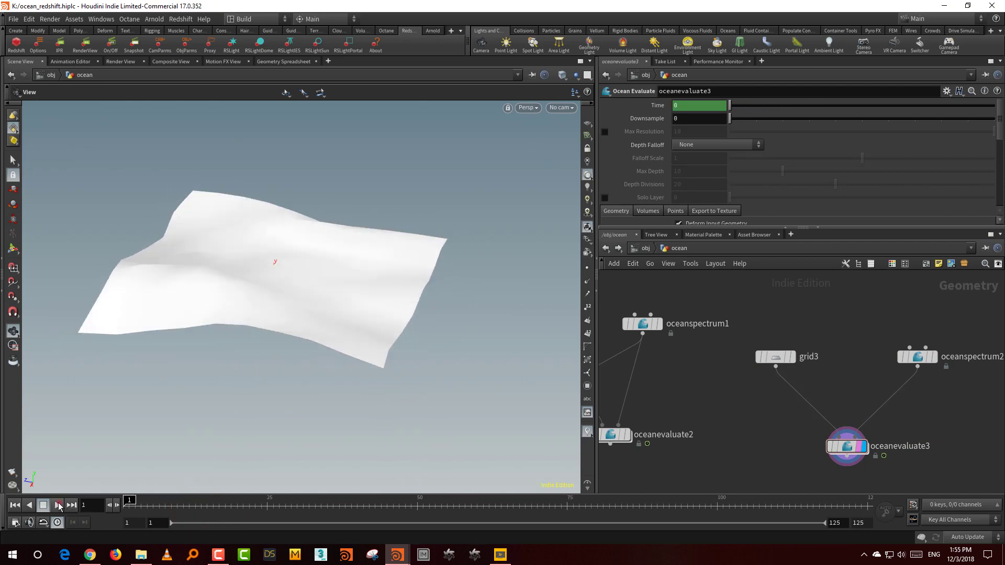
pyautogui.click(58, 505)
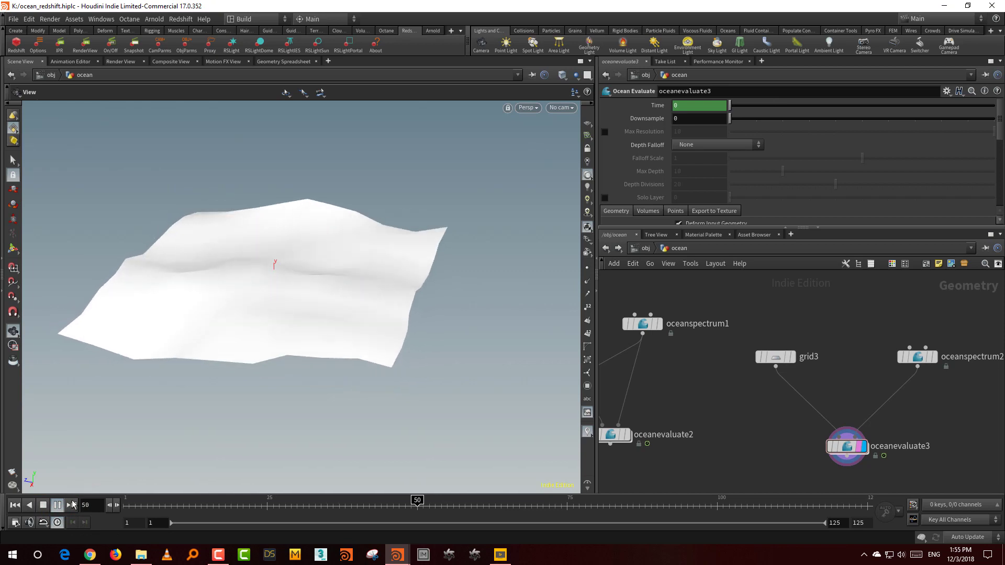
pyautogui.click(43, 505)
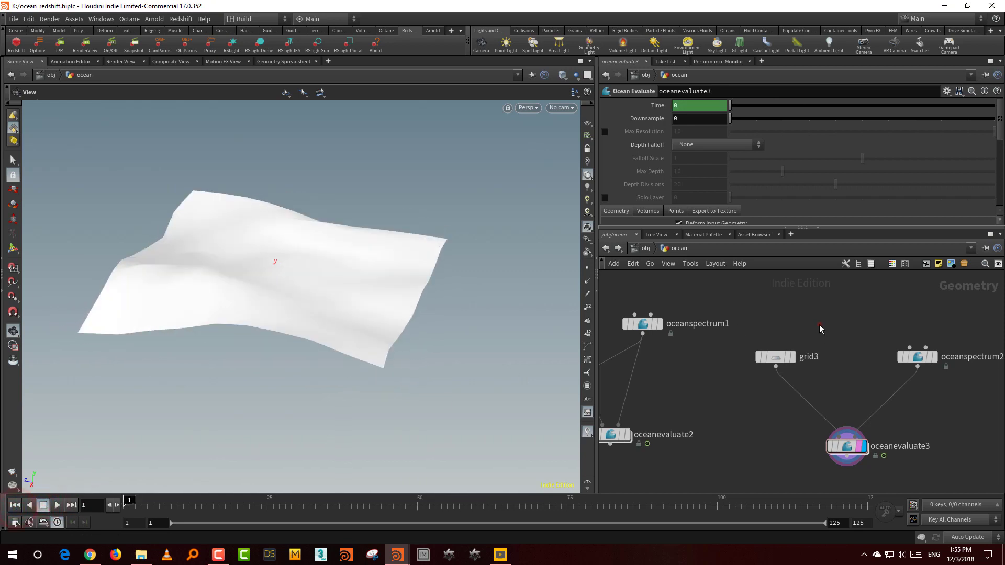
# Set the size of grid3 to 30 by 30
pyautogui.moveTo(819, 326); pyautogui.dragTo(743, 390)
pyautogui.click(690, 146)
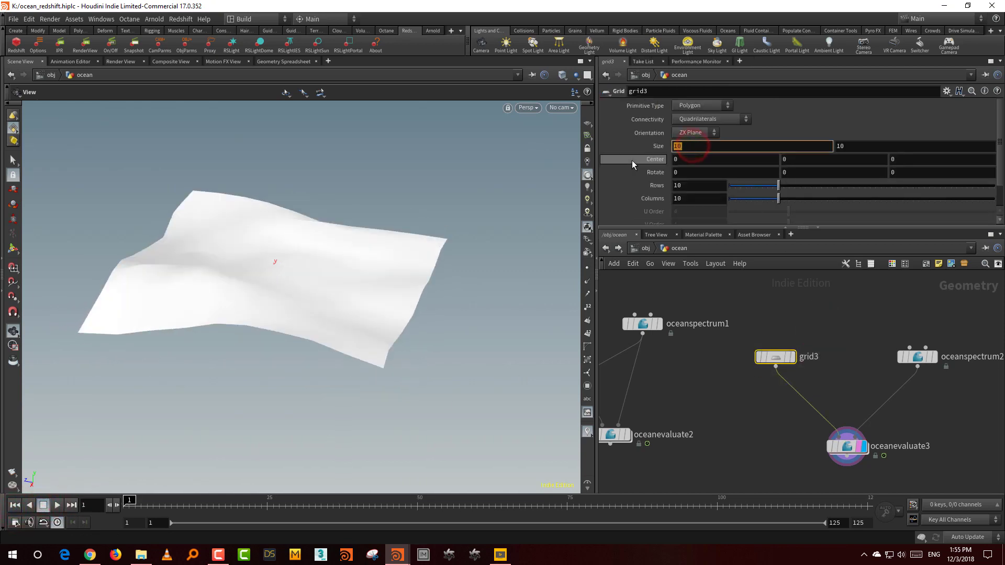
pyautogui.write('30')
pyautogui.press('Tab')
pyautogui.write('30')
pyautogui.press('Return')
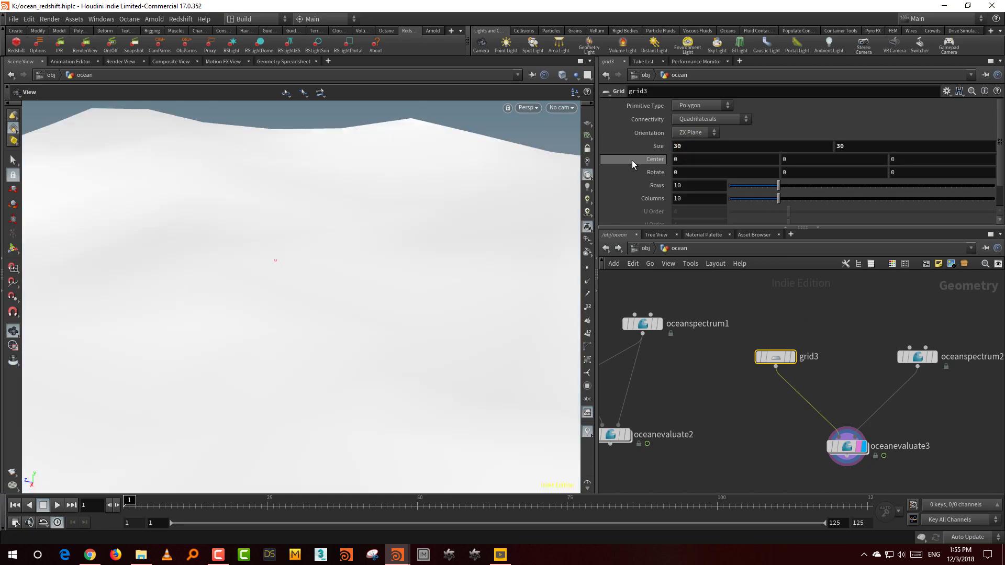
pyautogui.moveTo(358, 263); pyautogui.dragTo(347, 325)
# Set the rows and columns of grid3 to 200 each
pyautogui.click(694, 185)
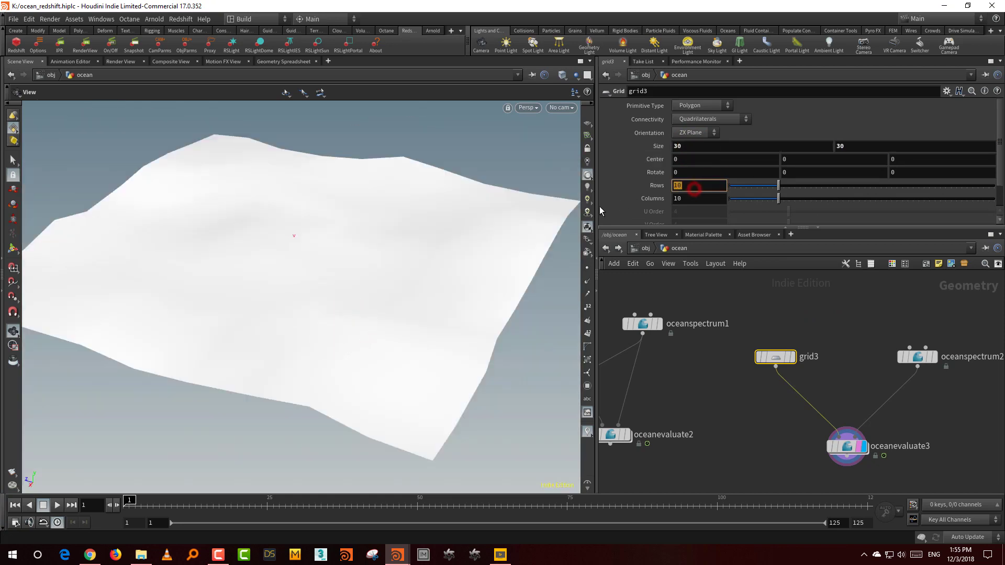
pyautogui.press('BackSpace')
pyautogui.write('200')
pyautogui.press('Tab')
pyautogui.write('200')
pyautogui.press('Return')
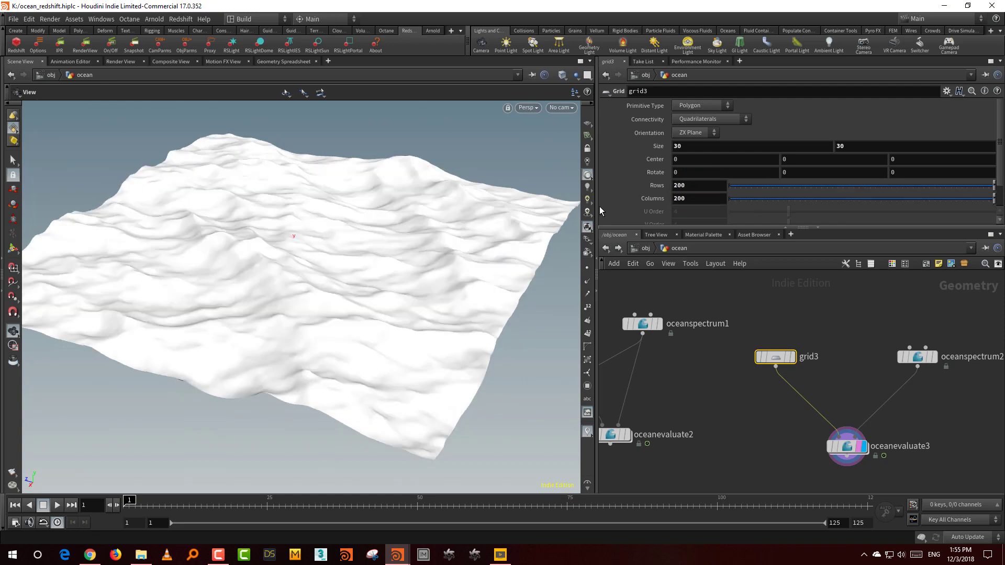
# Play back the wave animation on the denser 30 by 30 grid and stop it
pyautogui.moveTo(408, 330); pyautogui.dragTo(234, 436)
pyautogui.click(56, 506)
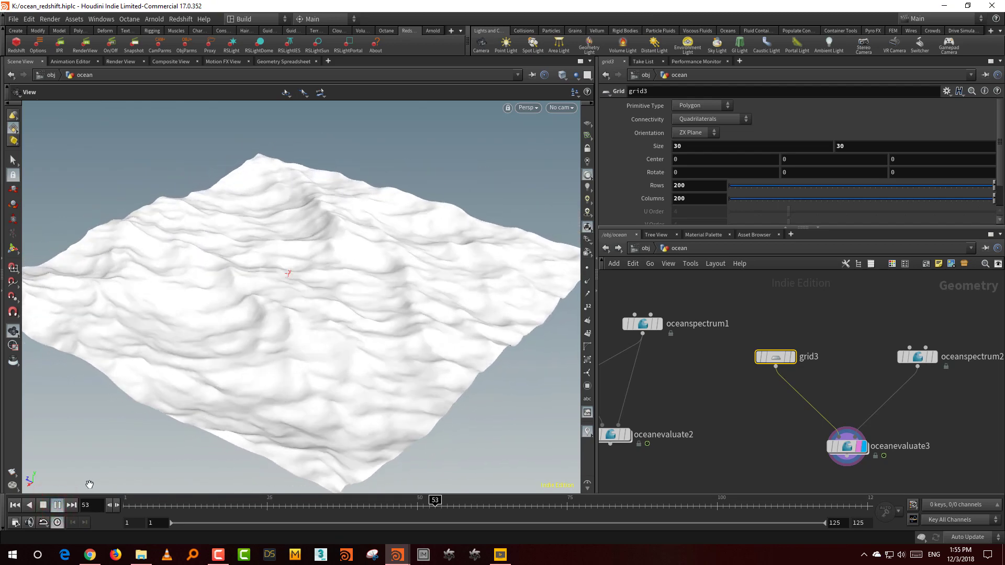
pyautogui.click(43, 505)
# Set the view tool to keep its pivot on tumble/rotate and return the timeline to the first frame
pyautogui.rightClick(14, 332)
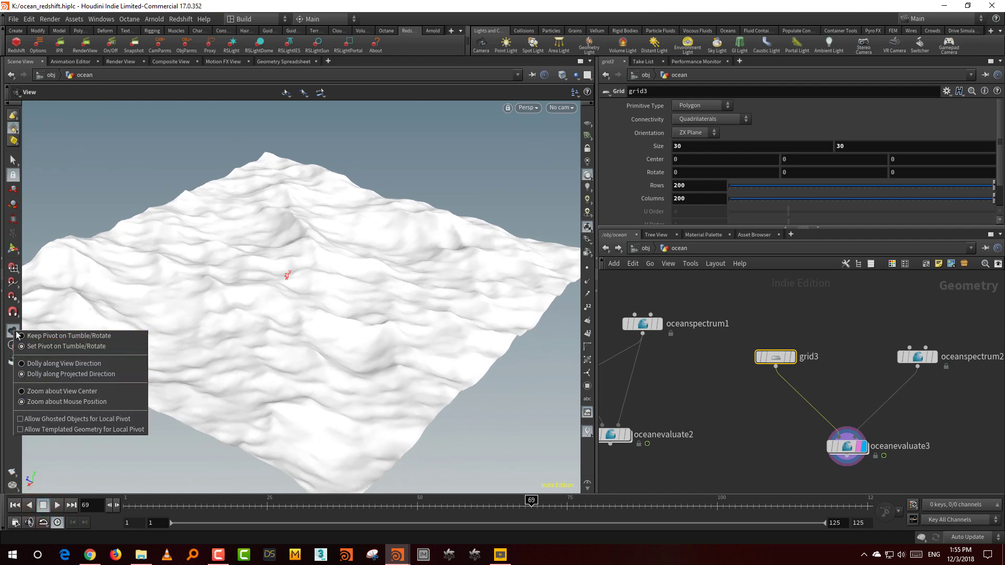
pyautogui.click(47, 337)
pyautogui.click(17, 505)
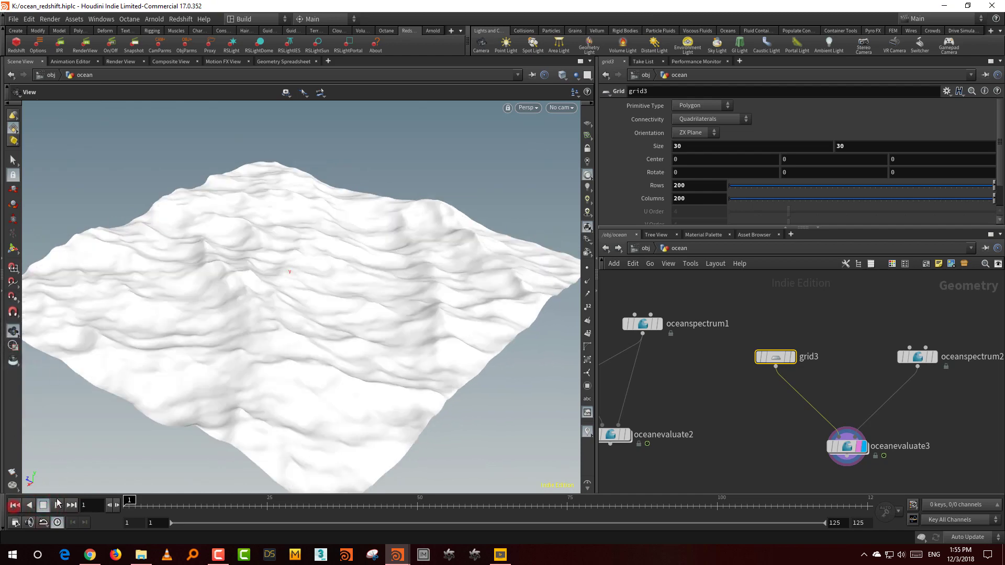
# Play the wave animation from the first frame on the 200 by 200 grid and stop it
pyautogui.click(57, 504)
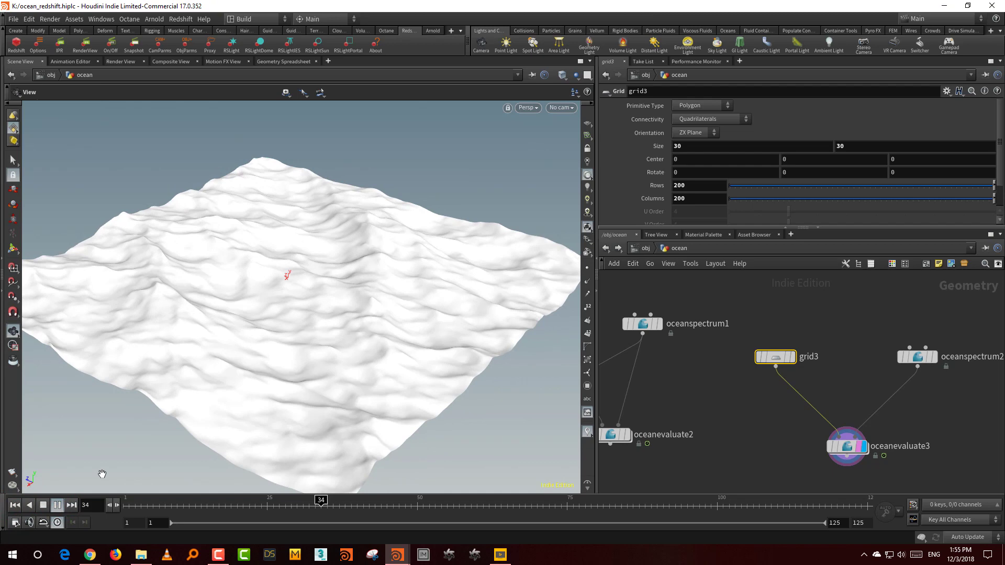
pyautogui.click(43, 505)
# Set the Resolution Exponent of oceanspectrum2 to 10 and its Grid Size to 39
pyautogui.moveTo(862, 358); pyautogui.dragTo(829, 375, button='middle')
pyautogui.moveTo(834, 345); pyautogui.dragTo(950, 409)
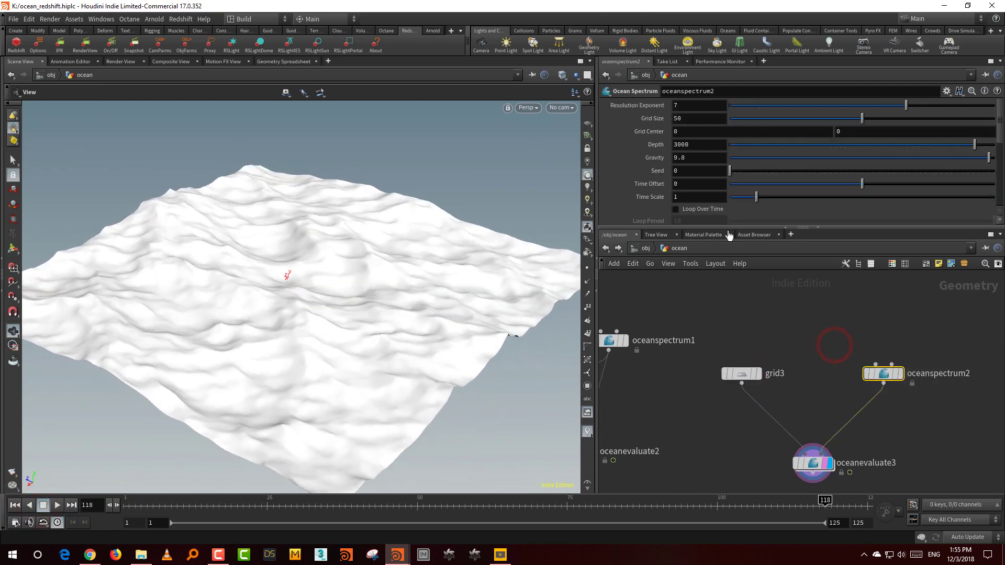
pyautogui.moveTo(728, 228); pyautogui.dragTo(729, 282)
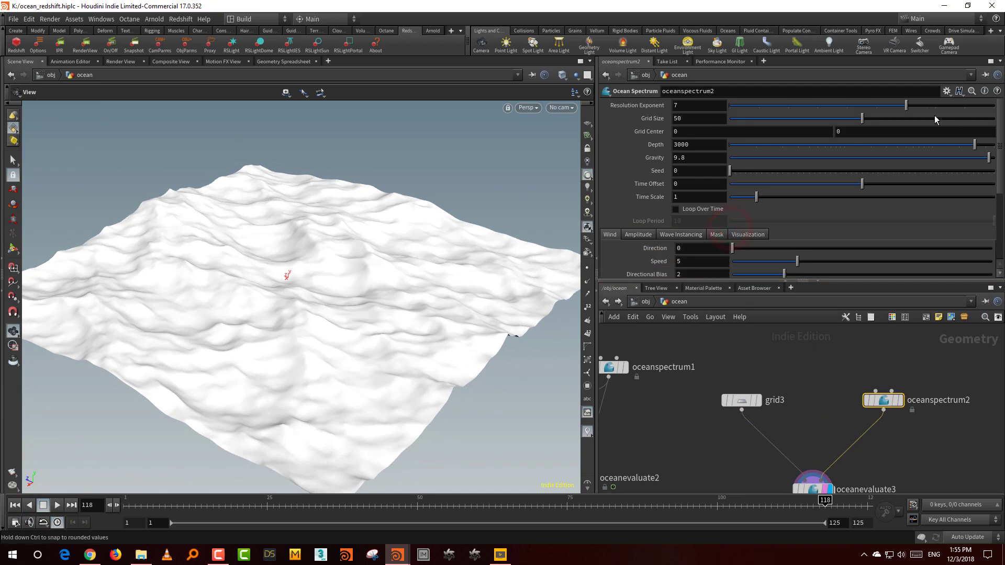
pyautogui.moveTo(929, 112); pyautogui.dragTo(760, 132)
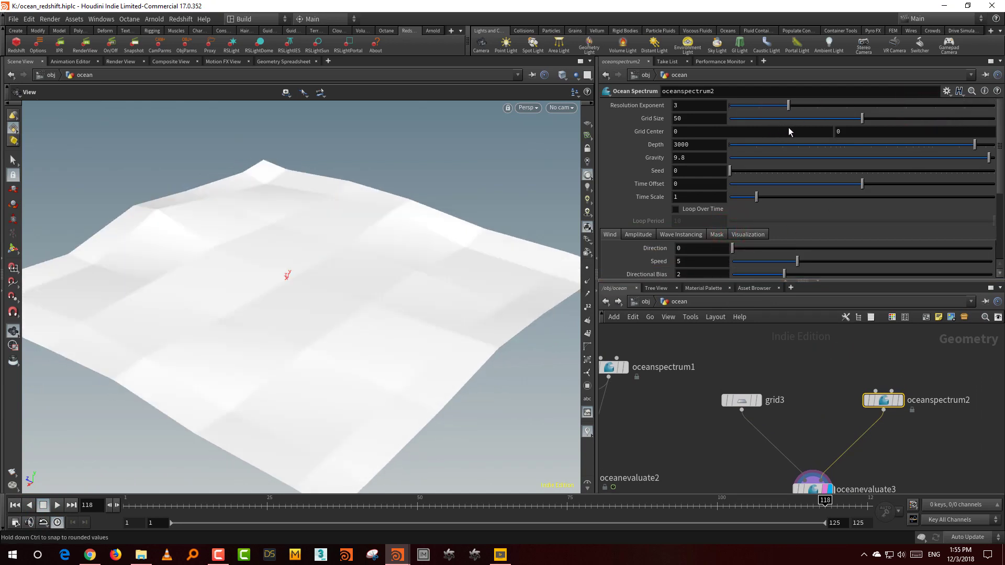
pyautogui.moveTo(864, 128); pyautogui.dragTo(960, 128)
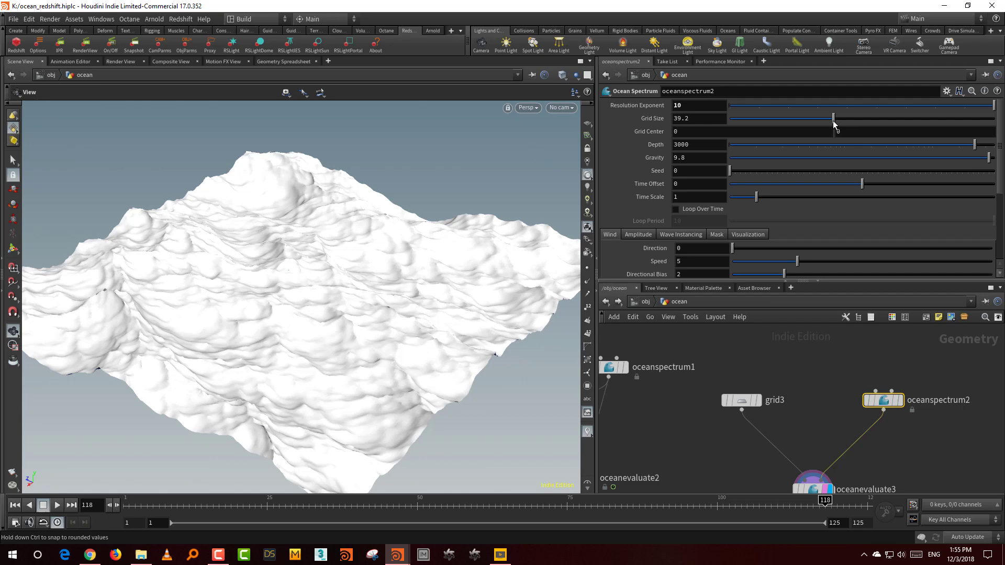
pyautogui.moveTo(835, 124); pyautogui.dragTo(832, 121)
# Play the animation from the first frame, set oceanspectrum2's Resolution Exponent to 7 during playback, and stop it
pyautogui.click(15, 505)
pyautogui.click(57, 505)
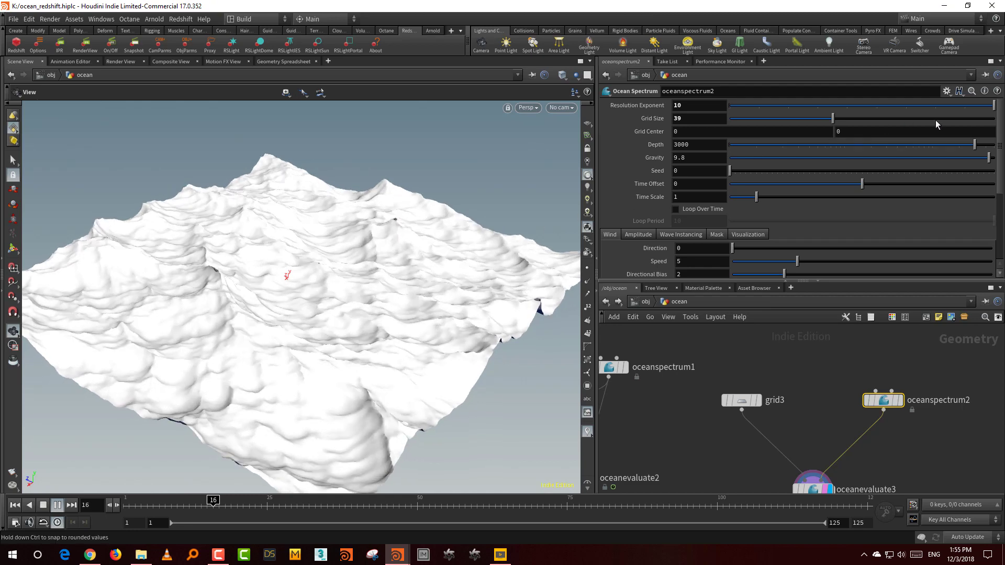
pyautogui.click(906, 105)
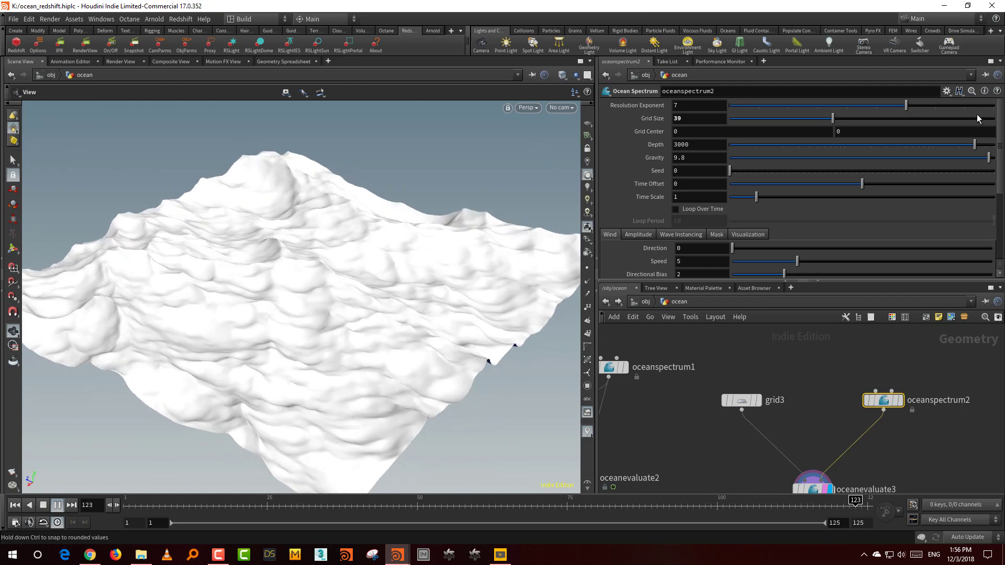
pyautogui.click(46, 505)
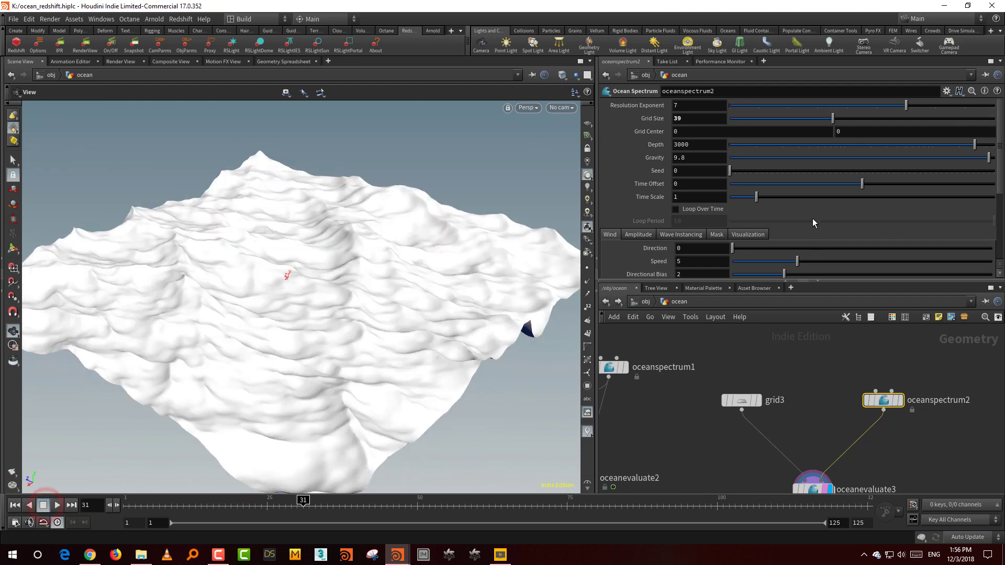
# Enable Loop Over Time on oceanspectrum2 with a Loop Period of 5
pyautogui.click(697, 209)
pyautogui.click(675, 221)
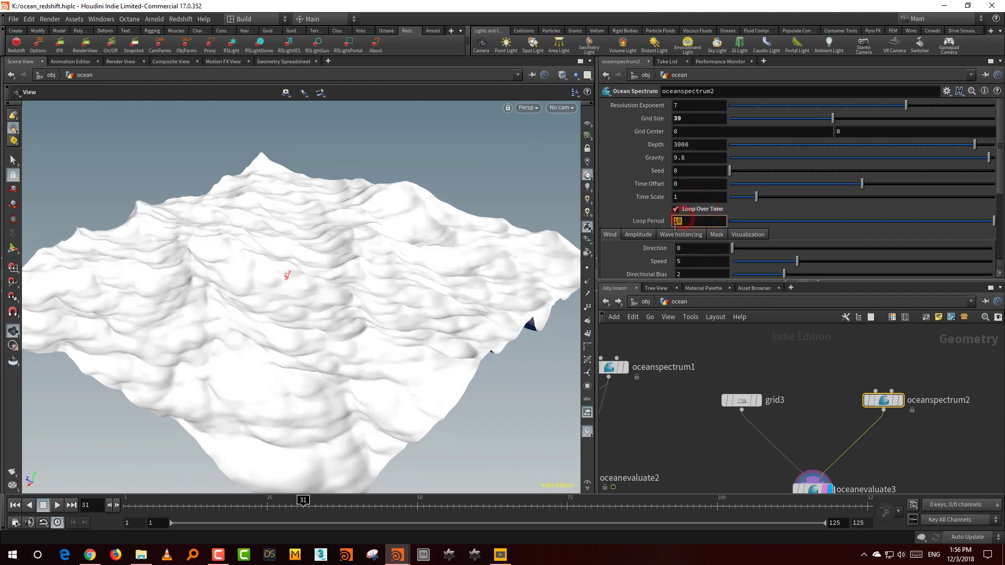
pyautogui.write('5')
pyautogui.press('Return')
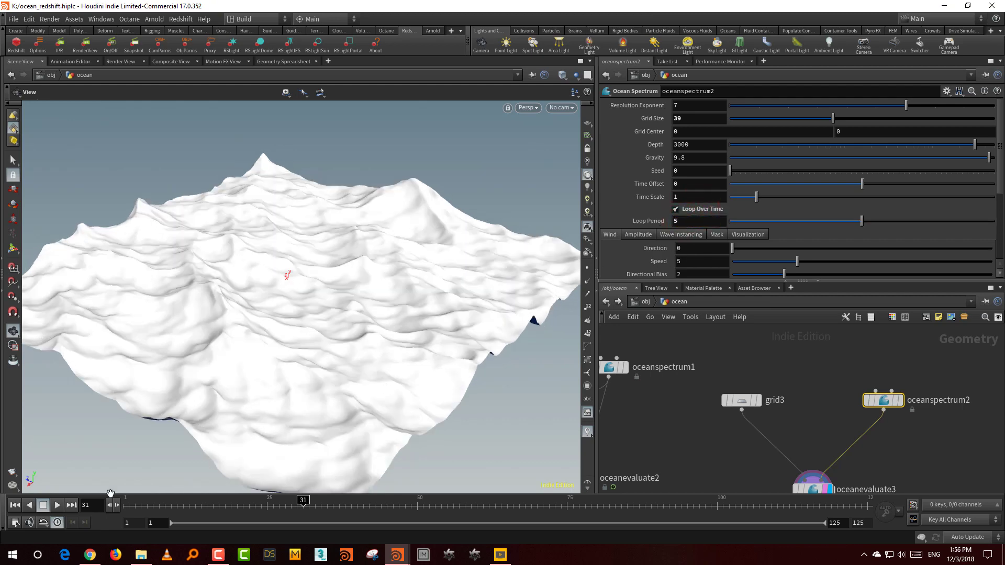
# Play back the looping waves from the start, stop them, and return the timeline to the first frame
pyautogui.click(15, 505)
pyautogui.click(57, 505)
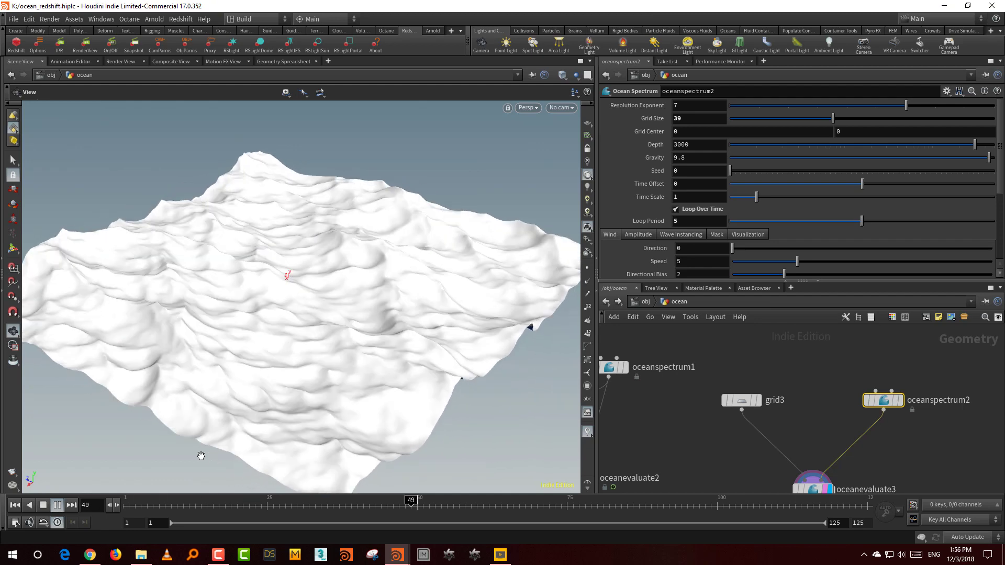
pyautogui.click(43, 506)
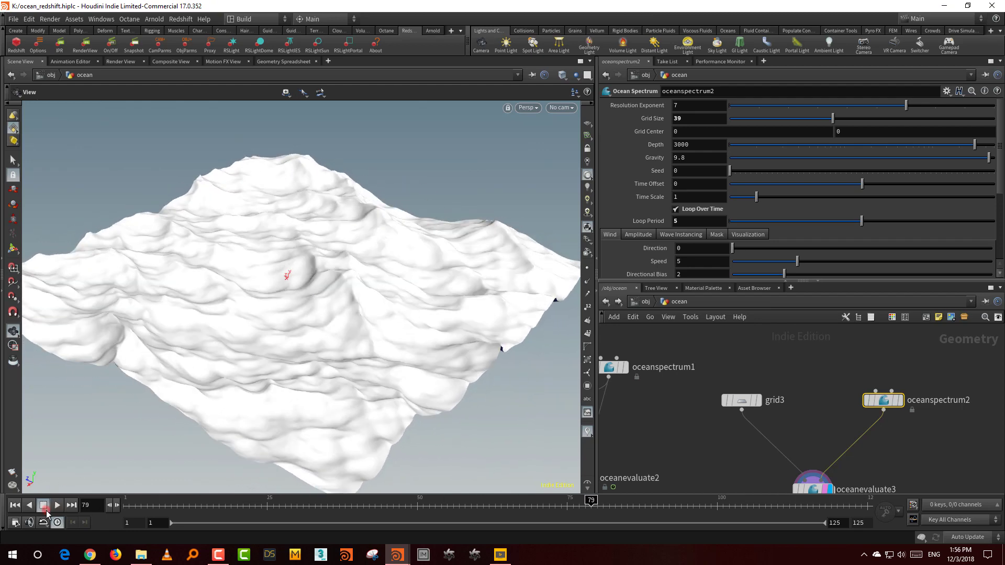
pyautogui.click(15, 505)
# Delete the demo nodes grid3, oceanspectrum2 and oceanevaluate3
pyautogui.moveTo(830, 440); pyautogui.dragTo(817, 409, button='middle')
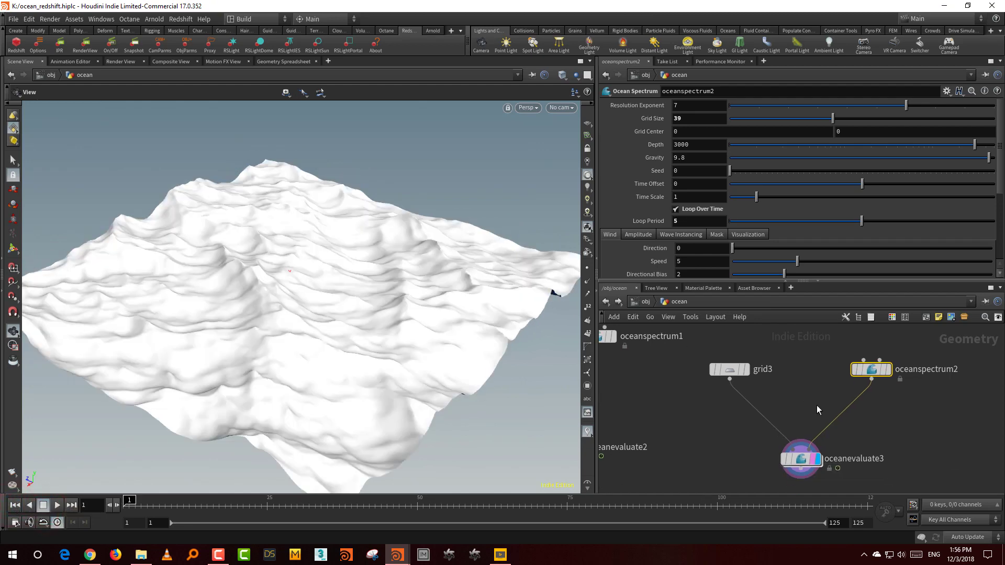
pyautogui.scroll(-2, 817, 405)
pyautogui.moveTo(755, 345); pyautogui.dragTo(902, 460)
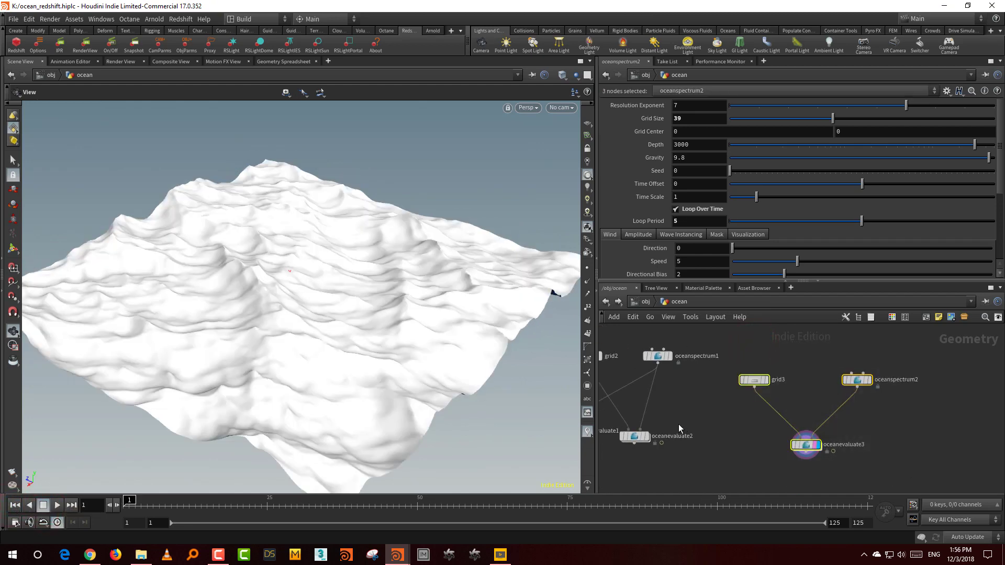
pyautogui.press('Delete')
# Display oceanevaluate2 in the viewport and show the parameters of grid2
pyautogui.scroll(3, 758, 385)
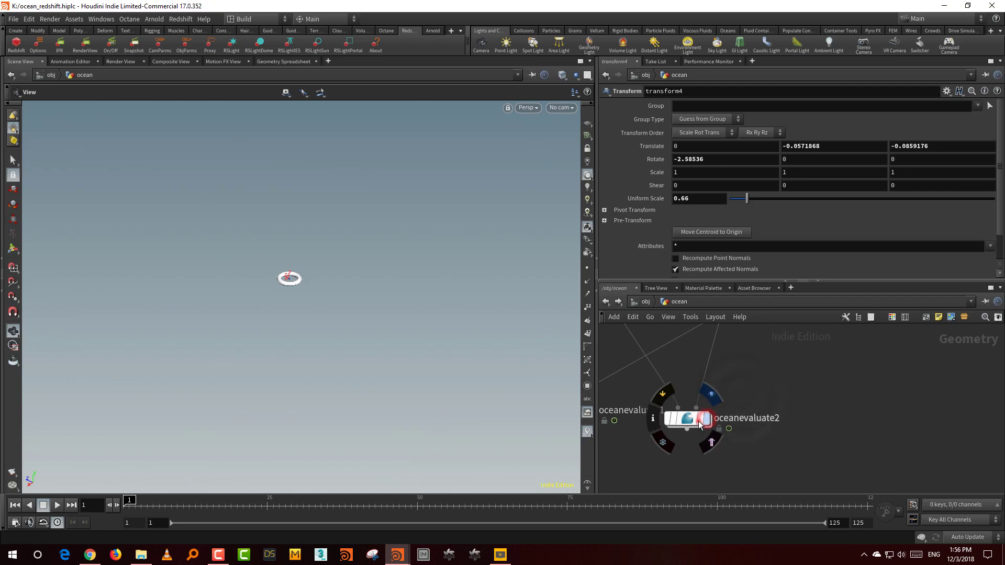
pyautogui.click(701, 418)
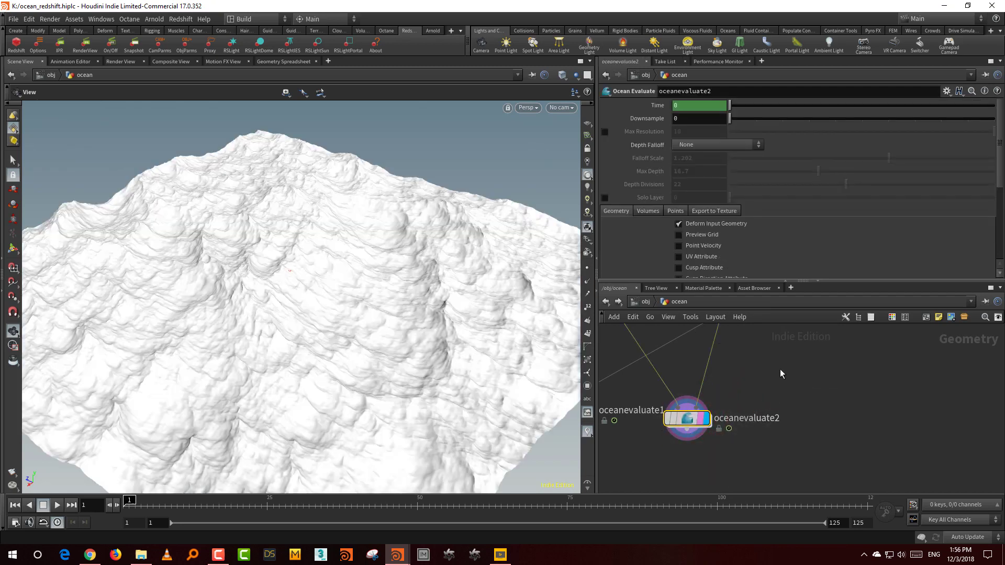
pyautogui.moveTo(780, 374); pyautogui.dragTo(789, 455, button='middle')
pyautogui.moveTo(658, 337); pyautogui.dragTo(635, 378)
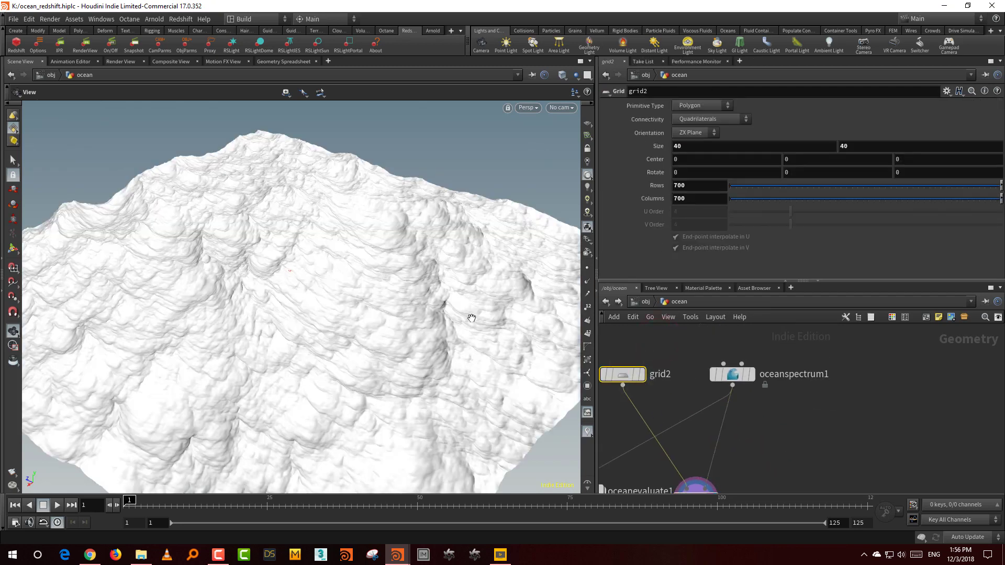
pyautogui.moveTo(777, 438); pyautogui.dragTo(879, 409, button='middle')
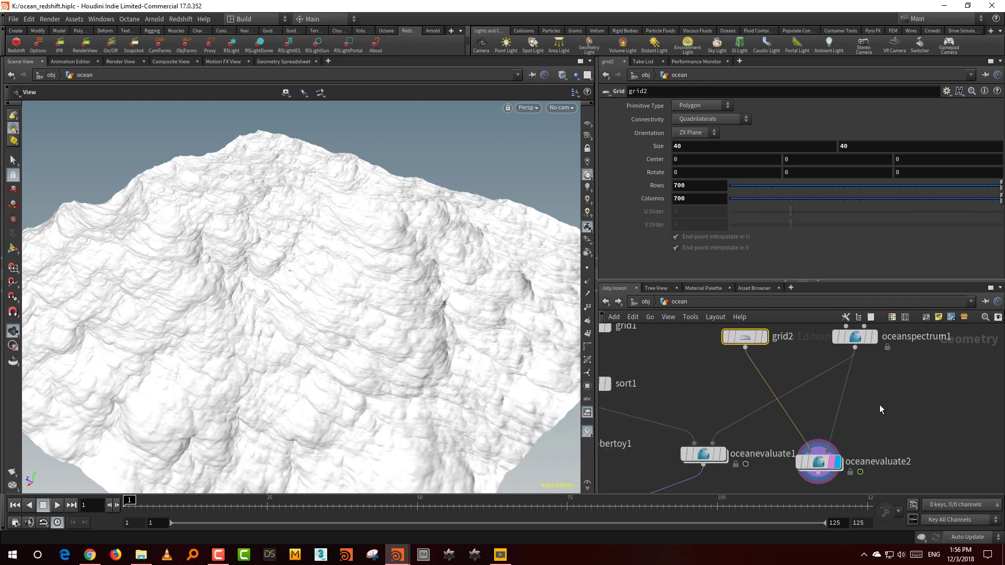
# Display merge1 as the only visible geometry and frame its teapot with the lifebuoy in the viewport
pyautogui.moveTo(697, 281); pyautogui.dragTo(697, 231)
pyautogui.moveTo(702, 338); pyautogui.dragTo(825, 309, button='middle')
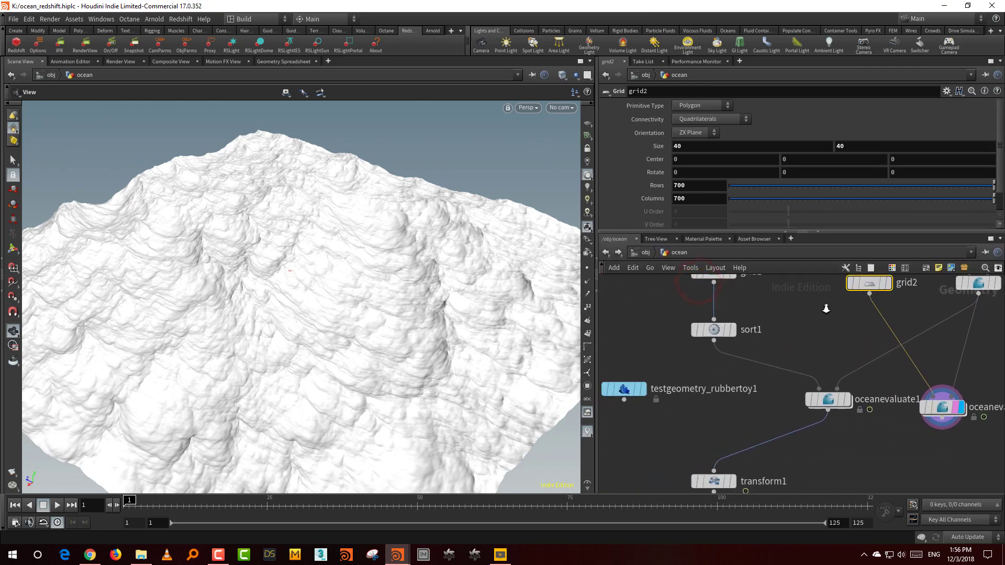
pyautogui.scroll(-3, 827, 308)
pyautogui.moveTo(688, 406); pyautogui.dragTo(764, 368, button='middle')
pyautogui.scroll(3, 744, 368)
pyautogui.click(698, 430)
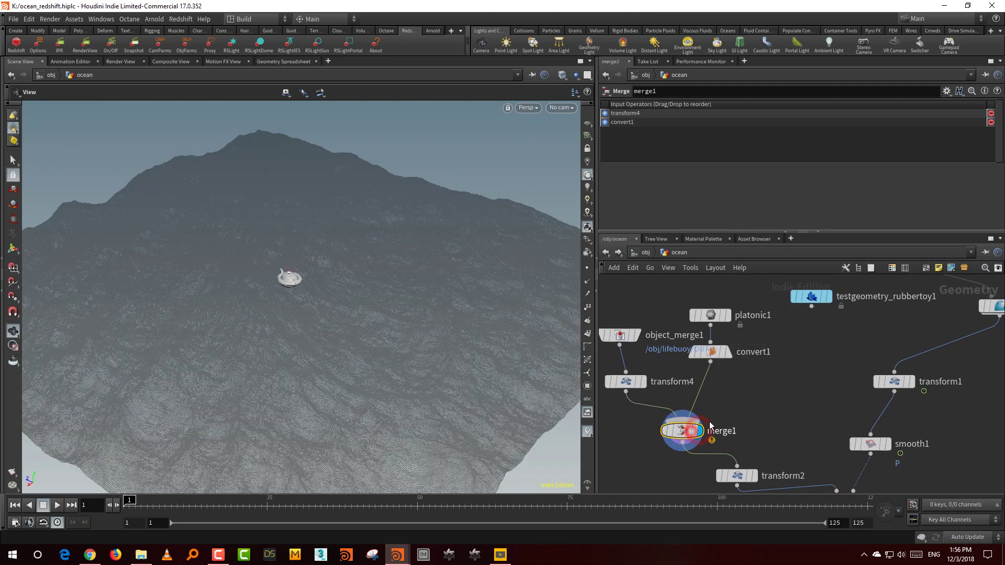
pyautogui.click(696, 431)
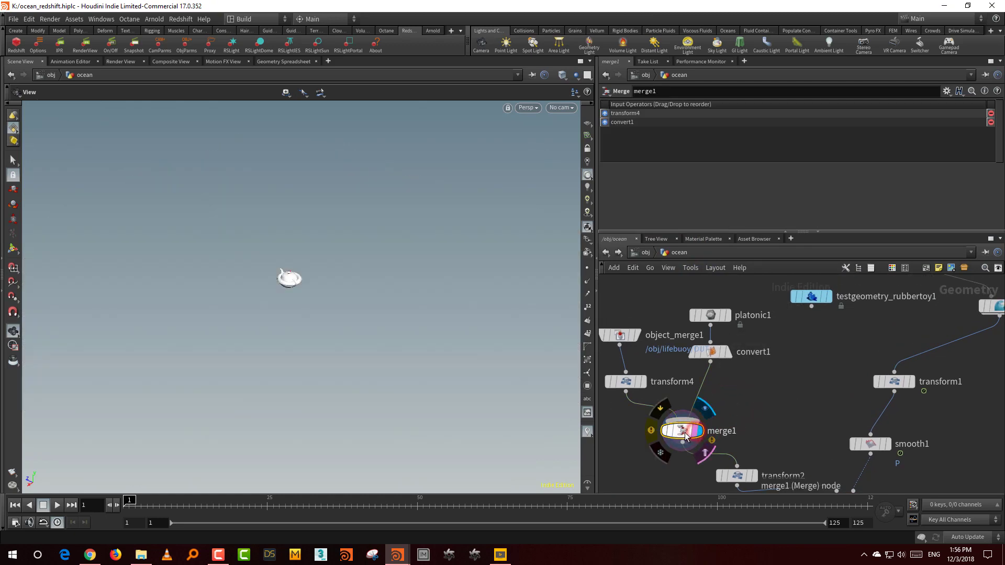
pyautogui.press('g')
pyautogui.moveTo(331, 333); pyautogui.dragTo(349, 303)
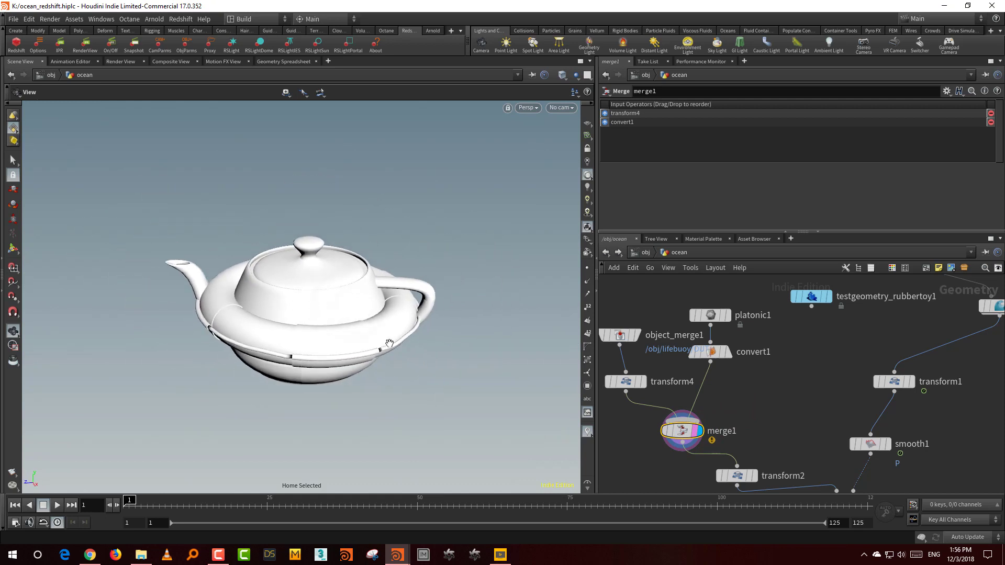
# Show the parameters of grid1 above sort1 in the ocean network
pyautogui.moveTo(818, 401); pyautogui.dragTo(749, 503, button='middle')
pyautogui.moveTo(837, 380); pyautogui.dragTo(791, 411, button='middle')
pyautogui.moveTo(855, 341); pyautogui.dragTo(818, 371, button='middle')
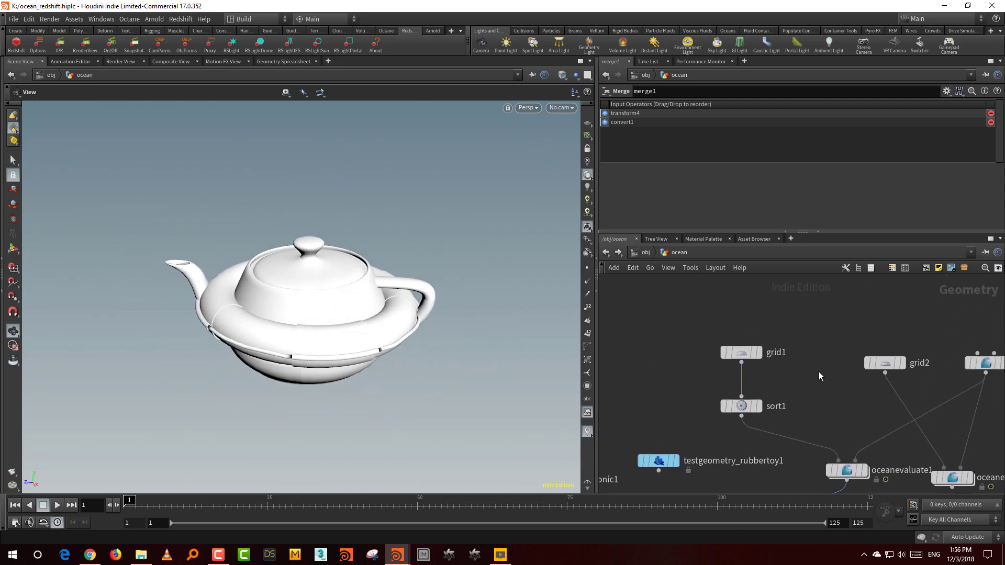
pyautogui.moveTo(800, 329); pyautogui.dragTo(729, 364)
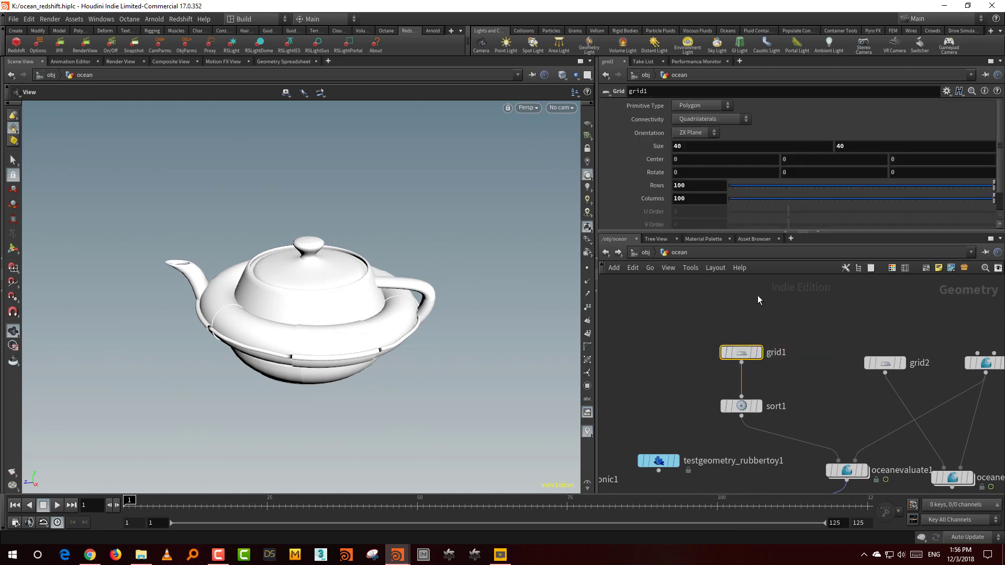
# Display and select oceanevaluate1, and examine its deformed wave surface from farther away and above
pyautogui.moveTo(851, 422); pyautogui.dragTo(809, 389, button='middle')
pyautogui.click(823, 436)
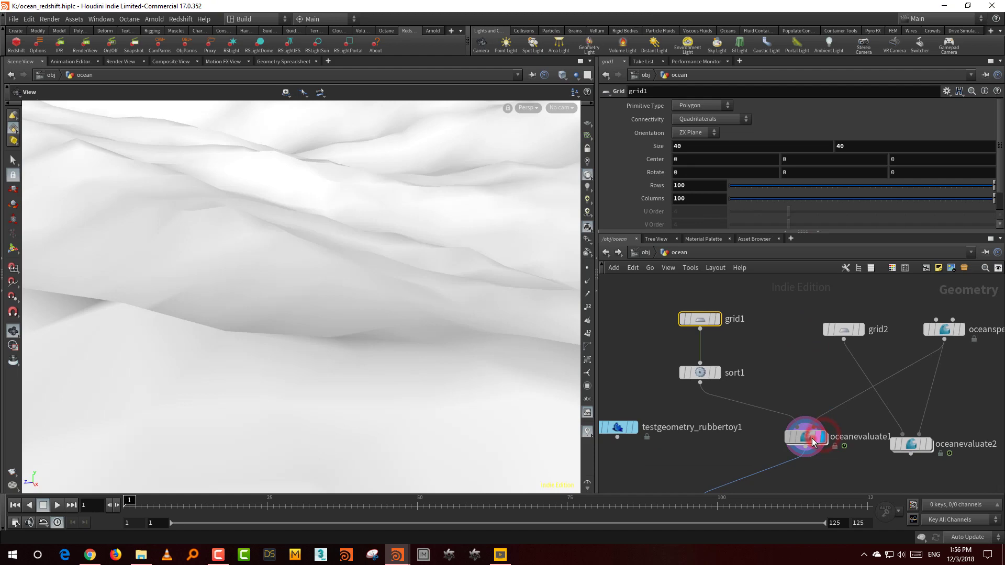
pyautogui.click(806, 436)
pyautogui.moveTo(239, 419); pyautogui.dragTo(367, 291)
pyautogui.moveTo(368, 291); pyautogui.dragTo(340, 365, button='right')
pyautogui.moveTo(369, 350); pyautogui.dragTo(290, 318, button='middle')
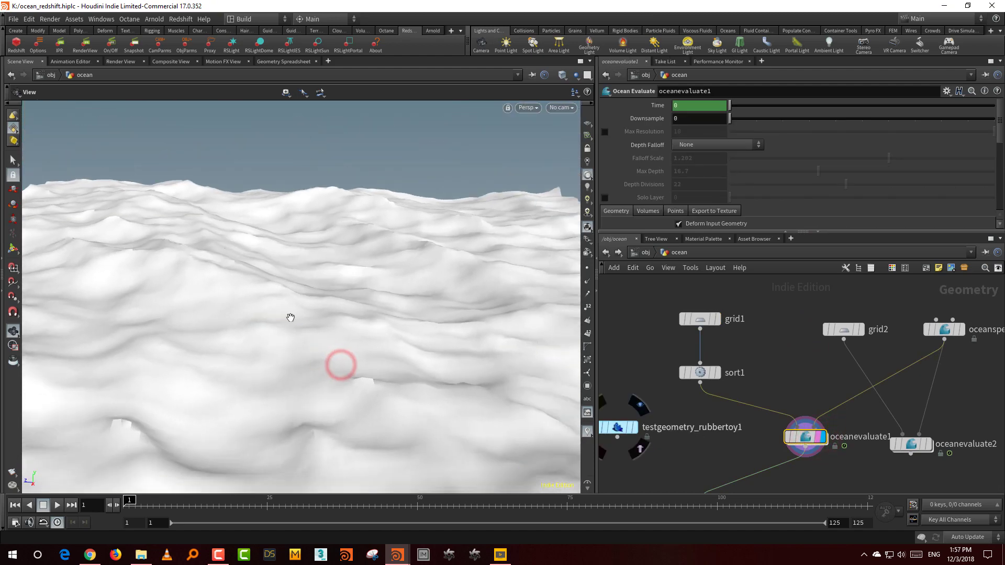
pyautogui.moveTo(364, 302); pyautogui.dragTo(337, 345, button='right')
pyautogui.moveTo(368, 333); pyautogui.dragTo(431, 352)
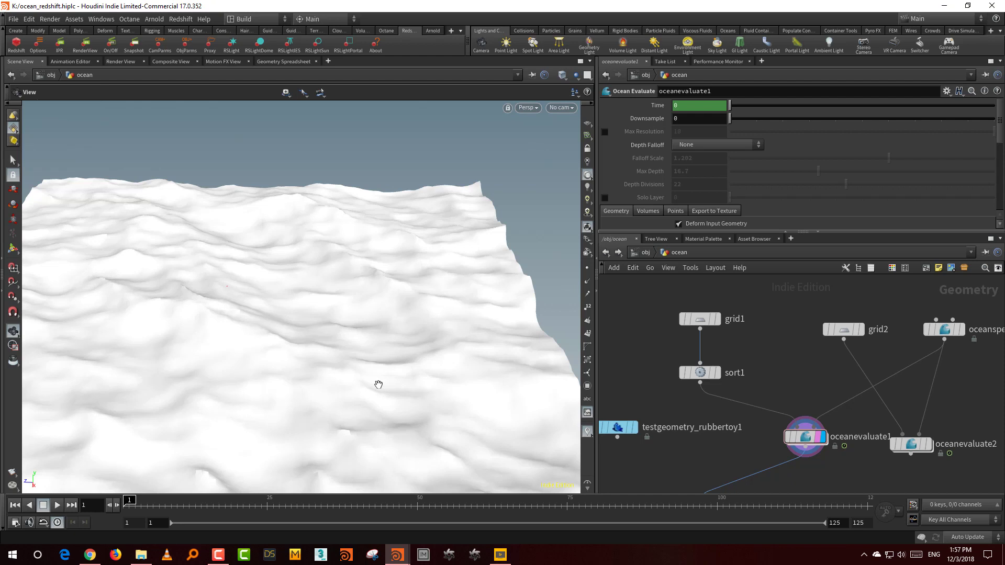
# Select grid1 again to review its size, rows and columns
pyautogui.moveTo(681, 342); pyautogui.dragTo(681, 340)
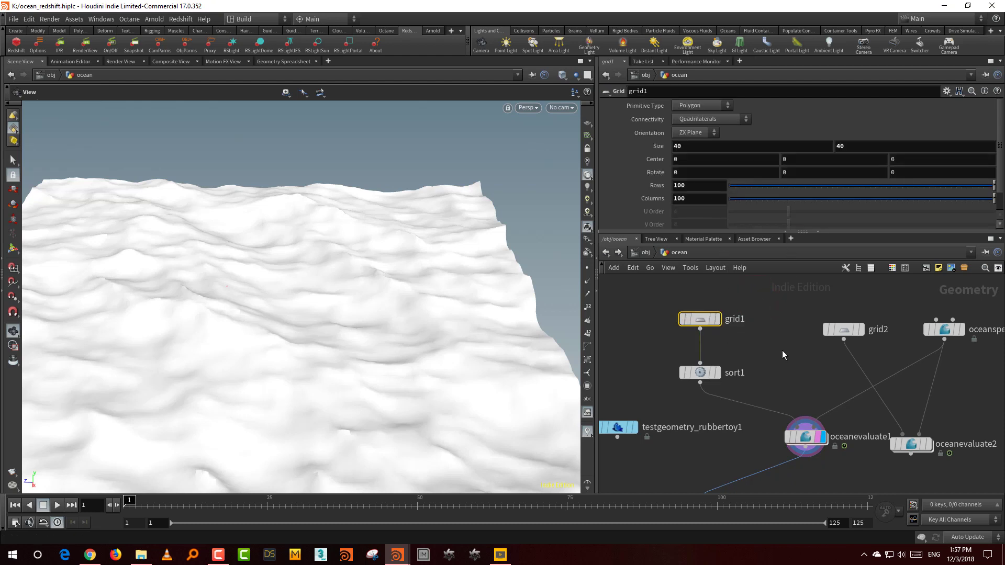
pyautogui.moveTo(775, 365); pyautogui.dragTo(785, 358, button='middle')
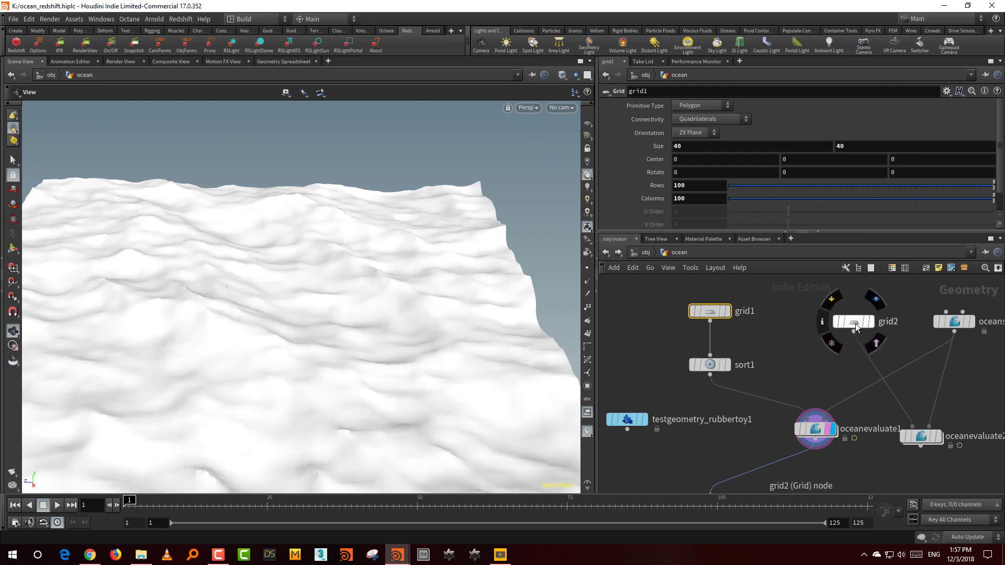
pyautogui.moveTo(777, 387); pyautogui.dragTo(796, 376, button='middle')
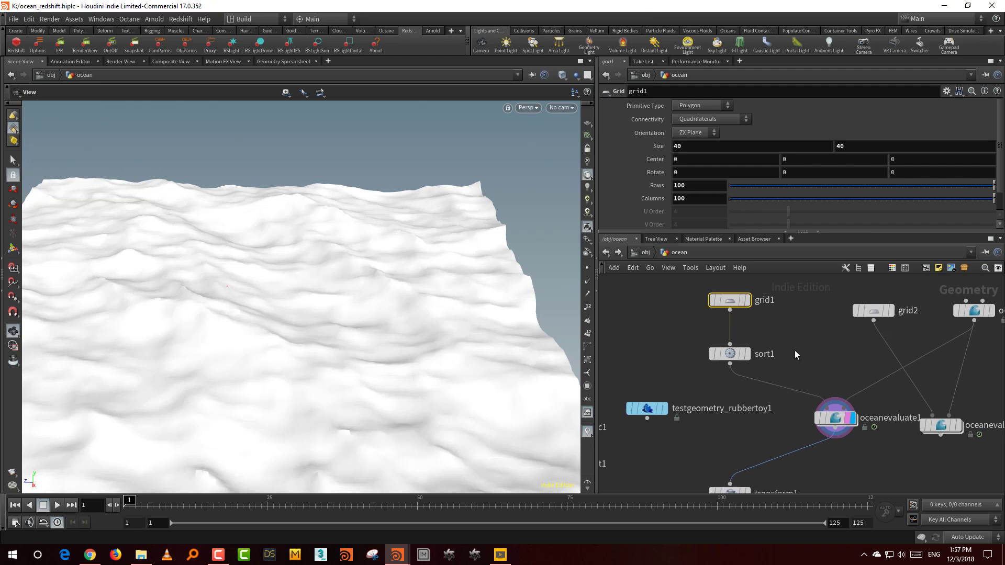
# Display sort1 and inspect the sorted grid up close, showing its points temporarily and hiding them again
pyautogui.click(747, 357)
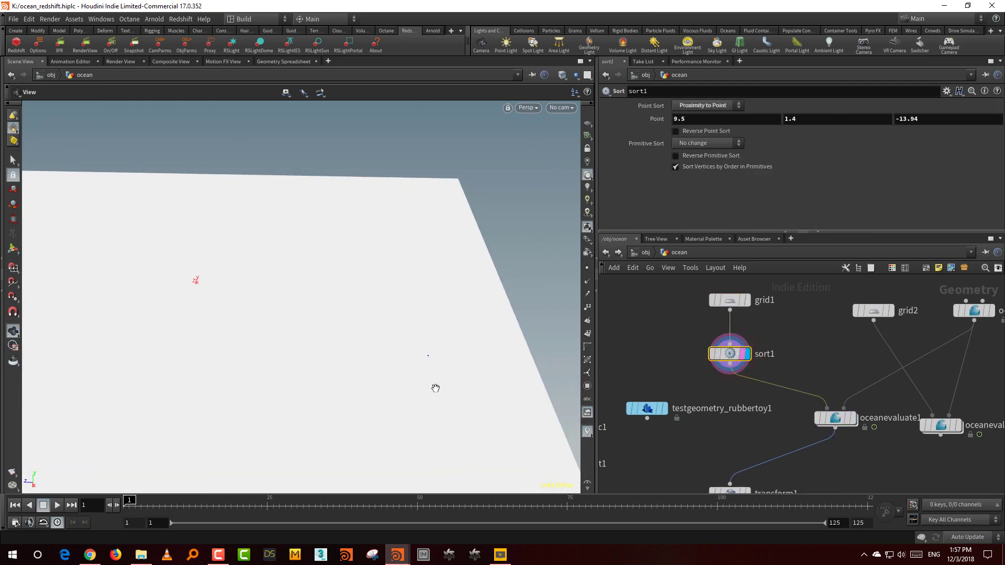
pyautogui.moveTo(435, 388); pyautogui.dragTo(520, 323, button='right')
pyautogui.click(587, 268)
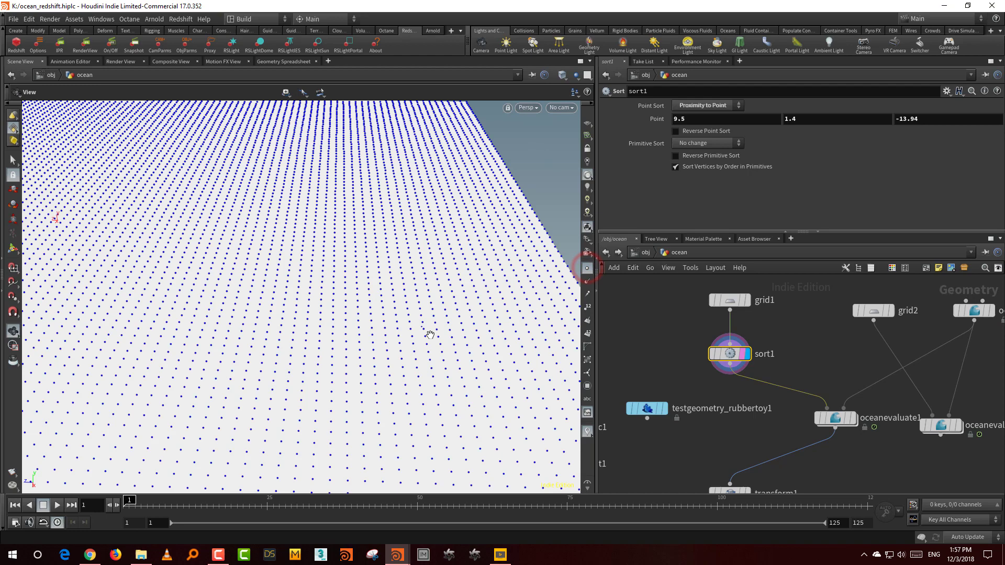
pyautogui.moveTo(436, 333); pyautogui.dragTo(515, 277, button='right')
pyautogui.moveTo(457, 330)
pyautogui.mouseDown()
pyautogui.moveTo(459, 314)
pyautogui.moveTo(466, 332)
pyautogui.mouseUp()
pyautogui.moveTo(479, 333); pyautogui.dragTo(465, 356, button='right')
pyautogui.click(586, 268)
pyautogui.moveTo(510, 314); pyautogui.dragTo(506, 321, button='middle')
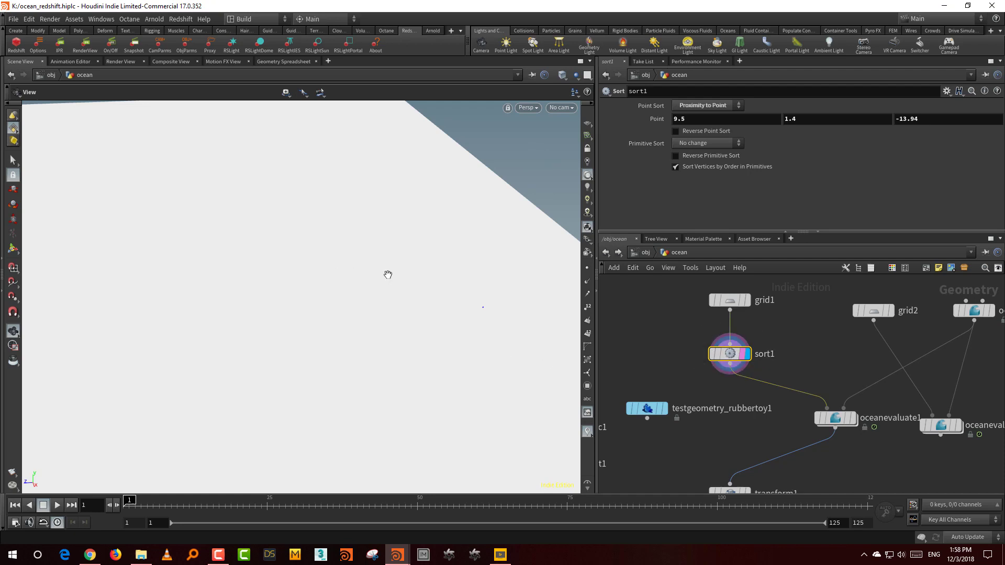
# Select oceanevaluate1 and make it the displayed node in place of sort1
pyautogui.moveTo(804, 452); pyautogui.dragTo(777, 379, button='middle')
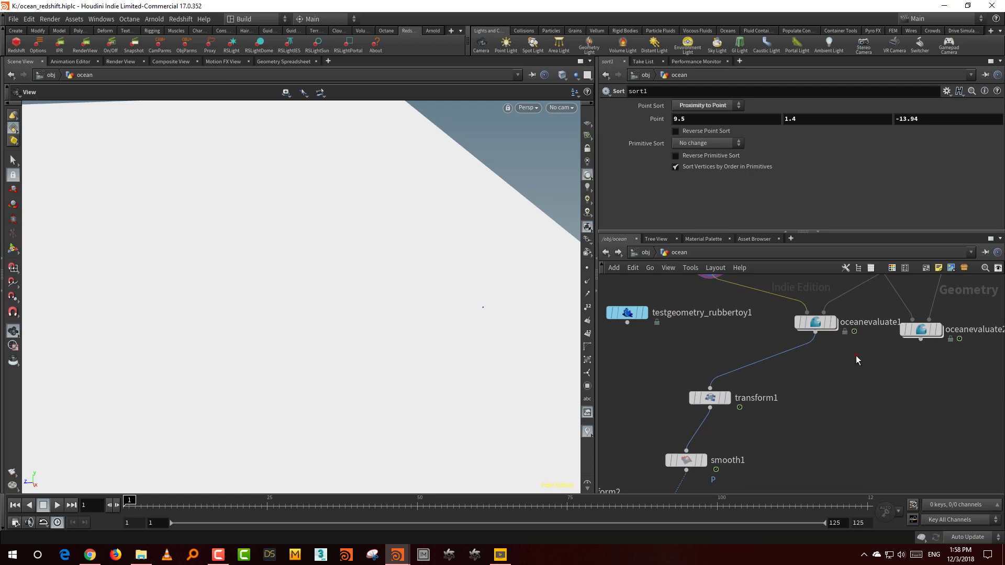
pyautogui.moveTo(855, 356); pyautogui.dragTo(821, 314)
pyautogui.click(832, 322)
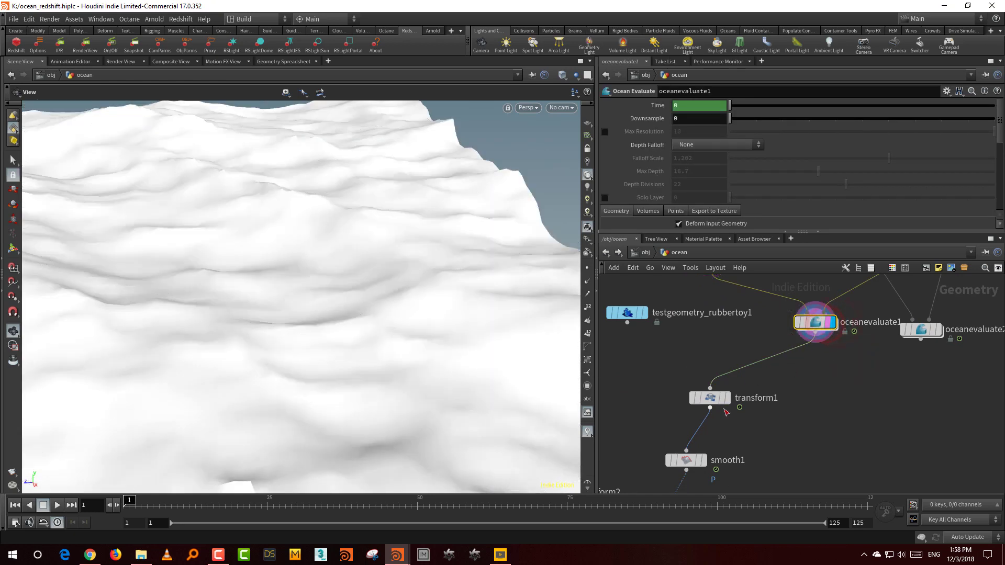
# Display and select transform1, examine its surface from another angle, and try a different Y scale before undoing that change
pyautogui.click(726, 398)
pyautogui.click(709, 398)
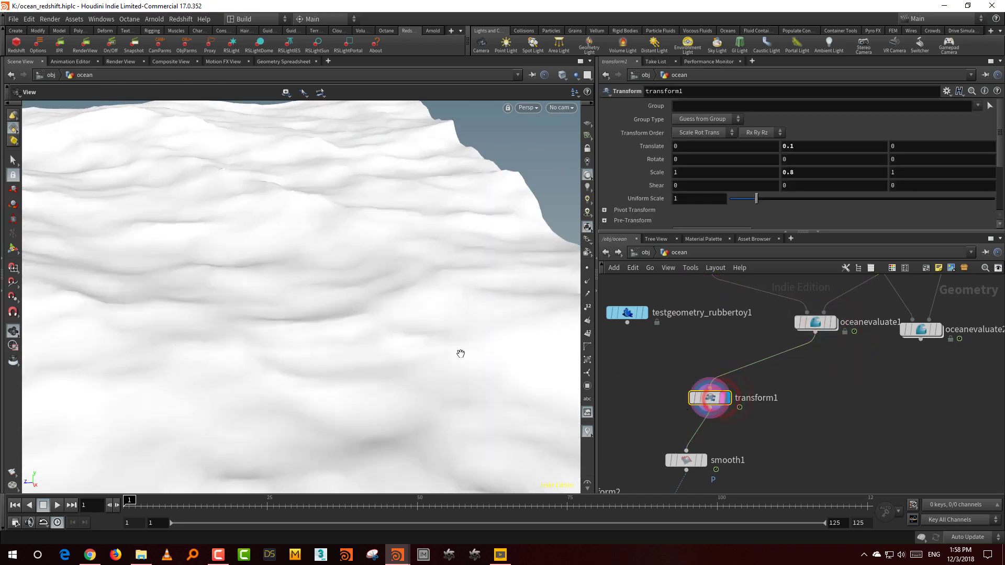
pyautogui.moveTo(460, 353)
pyautogui.mouseDown()
pyautogui.moveTo(439, 309)
pyautogui.moveTo(440, 377)
pyautogui.moveTo(471, 345)
pyautogui.mouseUp()
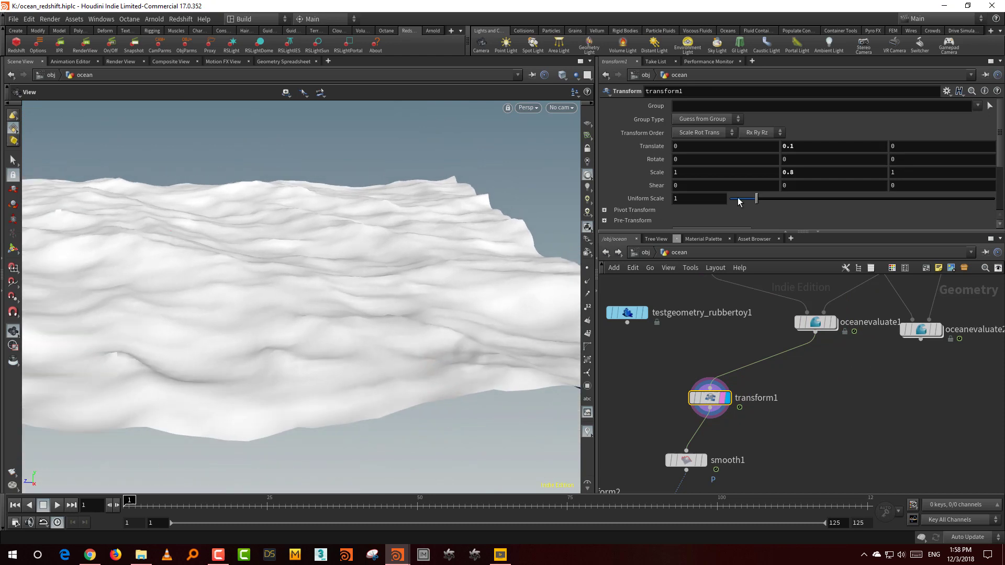
pyautogui.moveTo(808, 172); pyautogui.dragTo(790, 237, button='middle')
pyautogui.hotkey('ctrl', 'z')
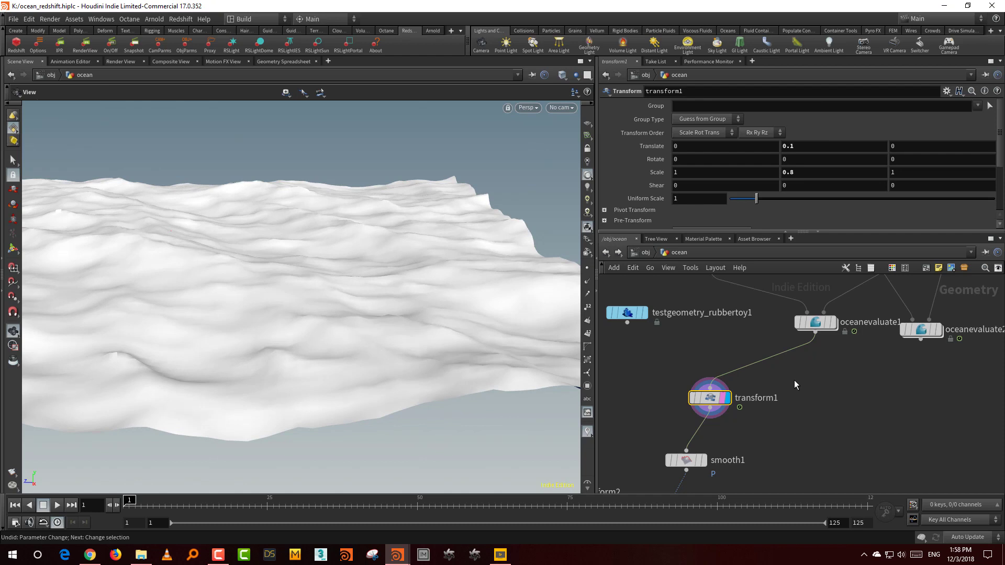
# Display and select smooth1, and scrub through the animation to examine the smoothed wave motion
pyautogui.moveTo(750, 454); pyautogui.dragTo(820, 363, button='middle')
pyautogui.click(773, 371)
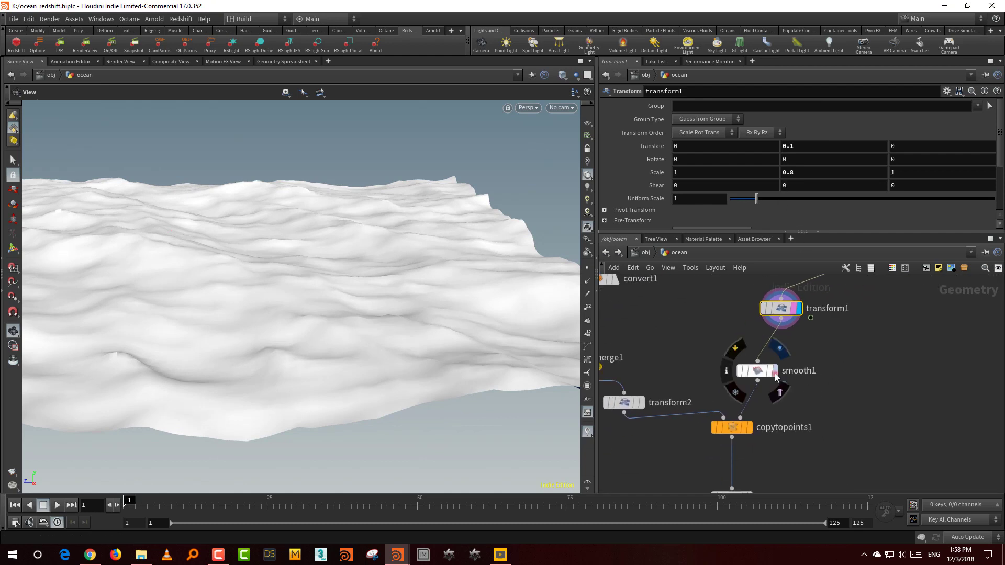
pyautogui.moveTo(738, 388); pyautogui.dragTo(734, 391)
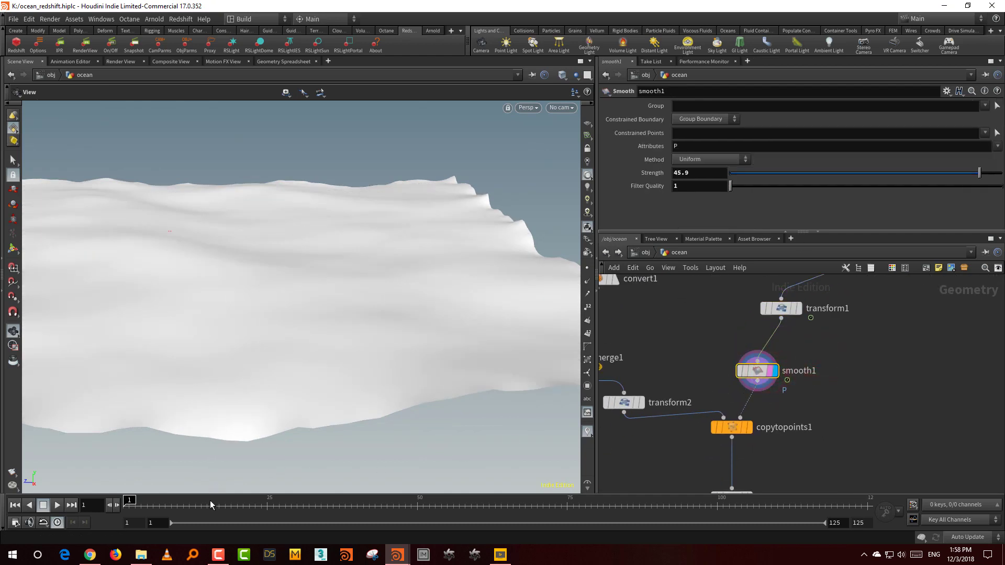
pyautogui.moveTo(202, 507); pyautogui.dragTo(333, 503)
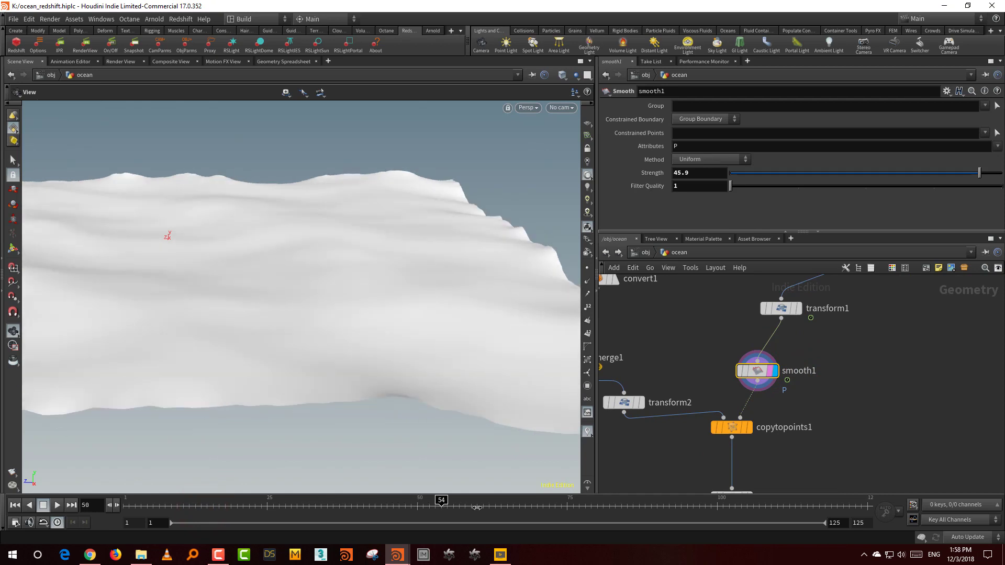
# Display copytopoints1 and scrub the timeline to frame 69 to check how the teapot moves
pyautogui.moveTo(819, 401); pyautogui.dragTo(876, 379, button='middle')
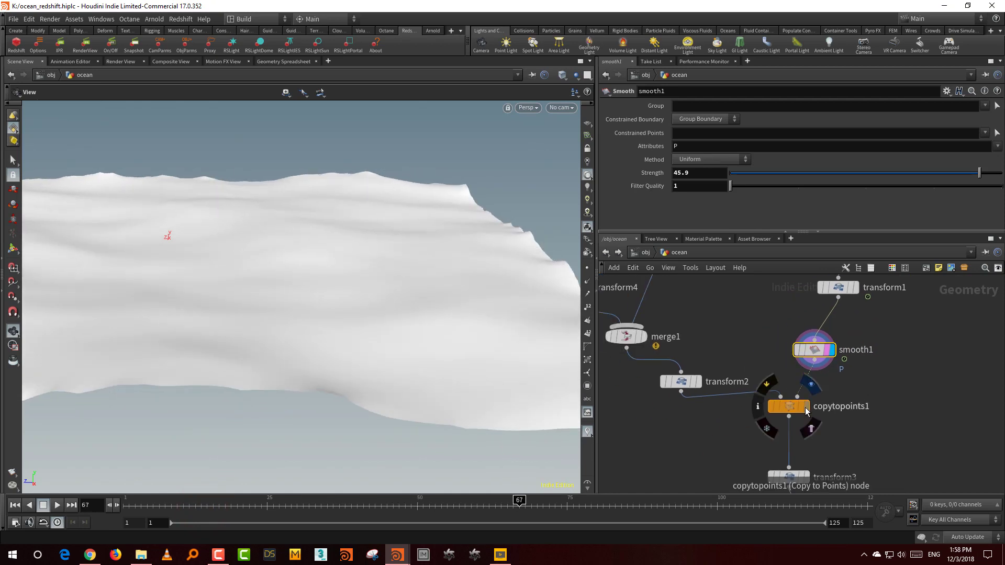
pyautogui.click(804, 407)
pyautogui.click(142, 504)
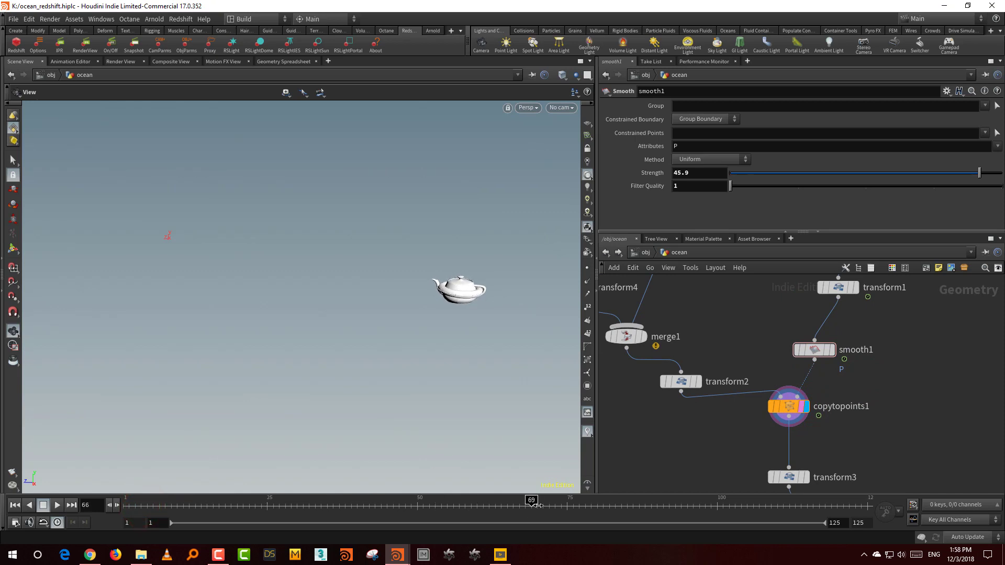
# Return to the start of the network and select grid1 to review its grid settings
pyautogui.moveTo(907, 300); pyautogui.dragTo(894, 380, button='middle')
pyautogui.moveTo(850, 343); pyautogui.dragTo(823, 454, button='middle')
pyautogui.moveTo(839, 312); pyautogui.dragTo(823, 378, button='middle')
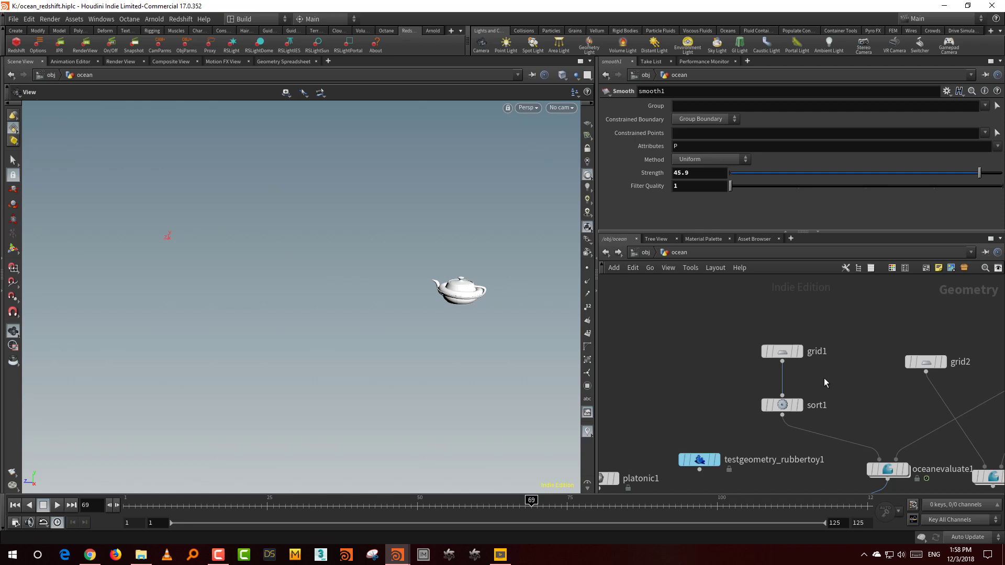
pyautogui.moveTo(827, 378); pyautogui.dragTo(715, 331)
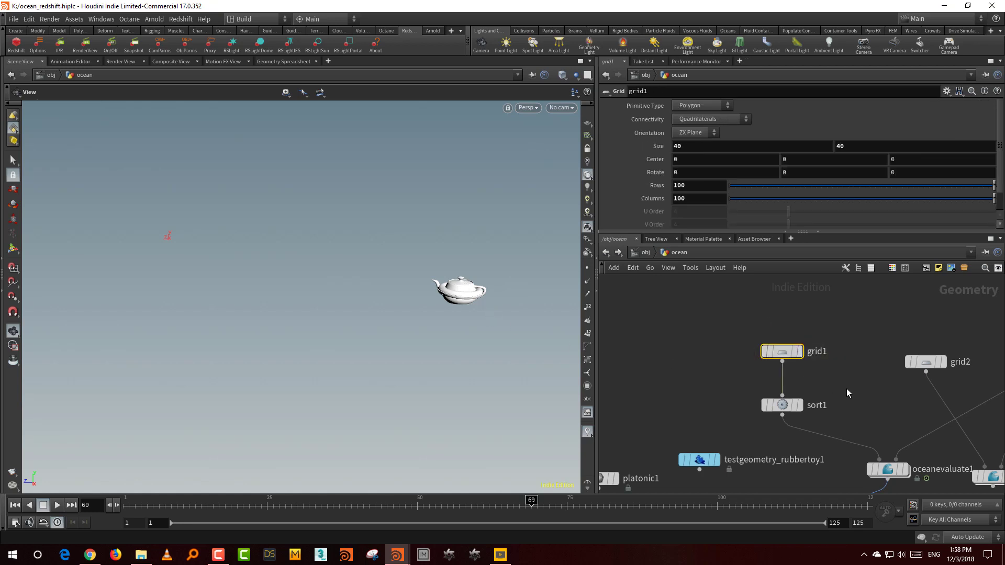
# Display and select transform3 below copytopoints1, and set its Y translation to -0.2
pyautogui.moveTo(847, 445); pyautogui.dragTo(855, 362, button='middle')
pyautogui.moveTo(866, 430); pyautogui.dragTo(860, 386, button='middle')
pyautogui.moveTo(847, 486); pyautogui.dragTo(866, 277, button='middle')
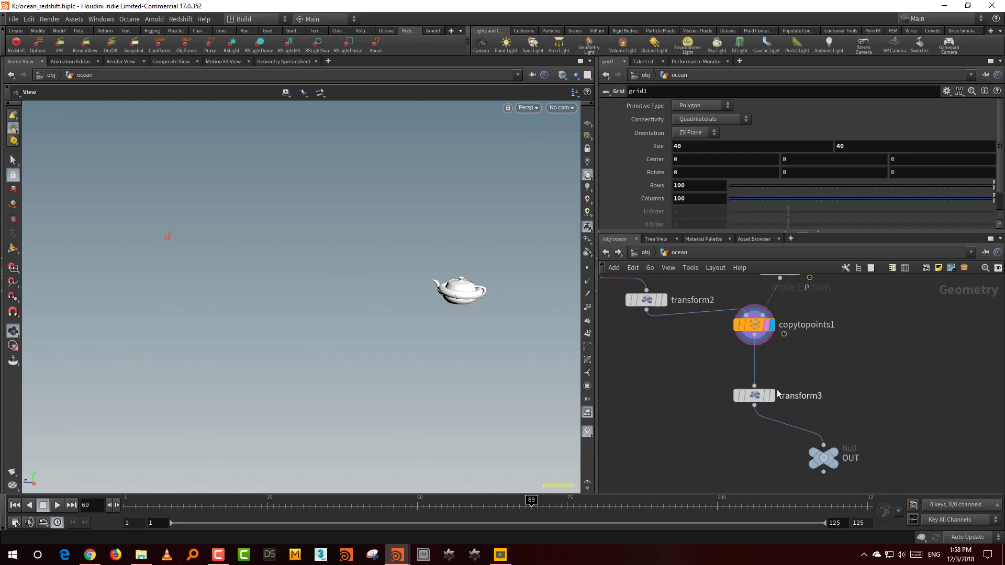
pyautogui.click(768, 395)
pyautogui.moveTo(811, 381); pyautogui.dragTo(750, 406)
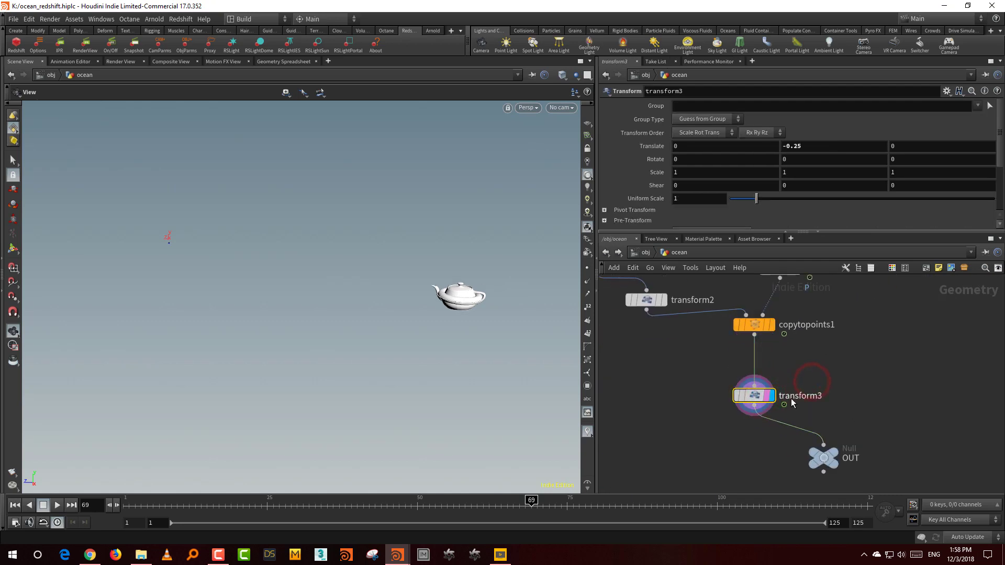
pyautogui.click(806, 152)
pyautogui.press('BackSpace')
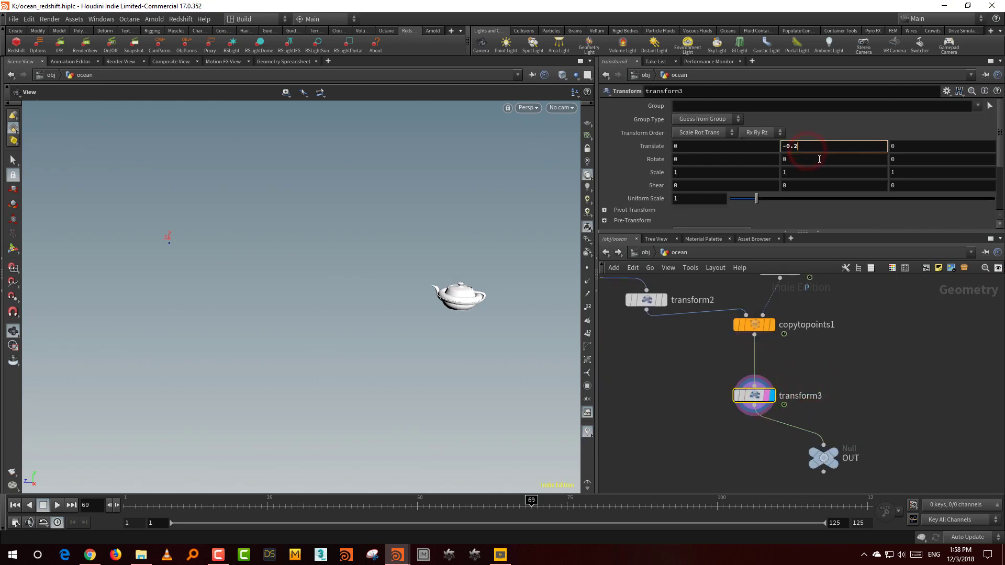
pyautogui.press('Return')
# Locate the OUT null below transform3, and make oceanevaluate2 the displayed node
pyautogui.moveTo(943, 306); pyautogui.dragTo(863, 307, button='middle')
pyautogui.moveTo(754, 451)
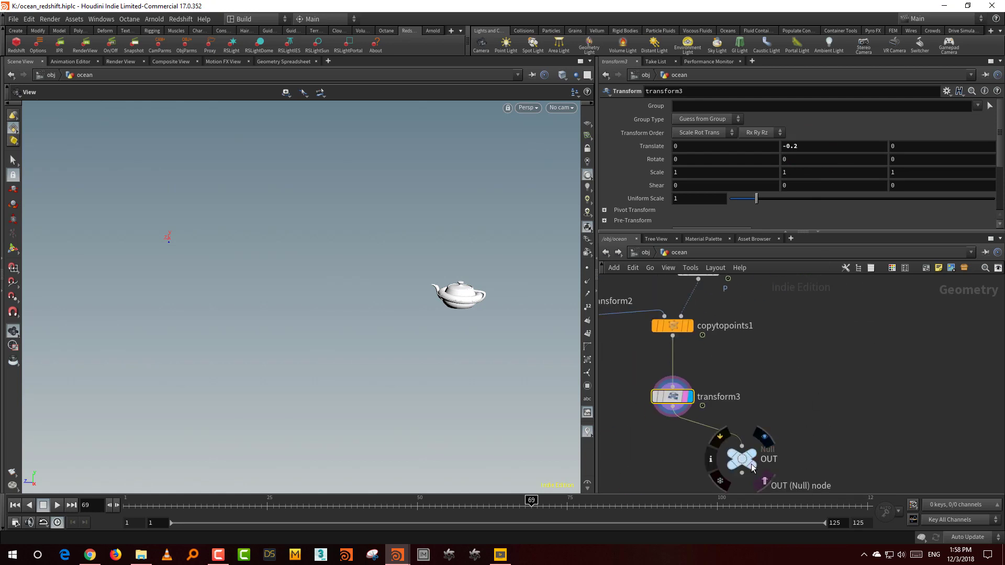
pyautogui.scroll(5, 834, 387)
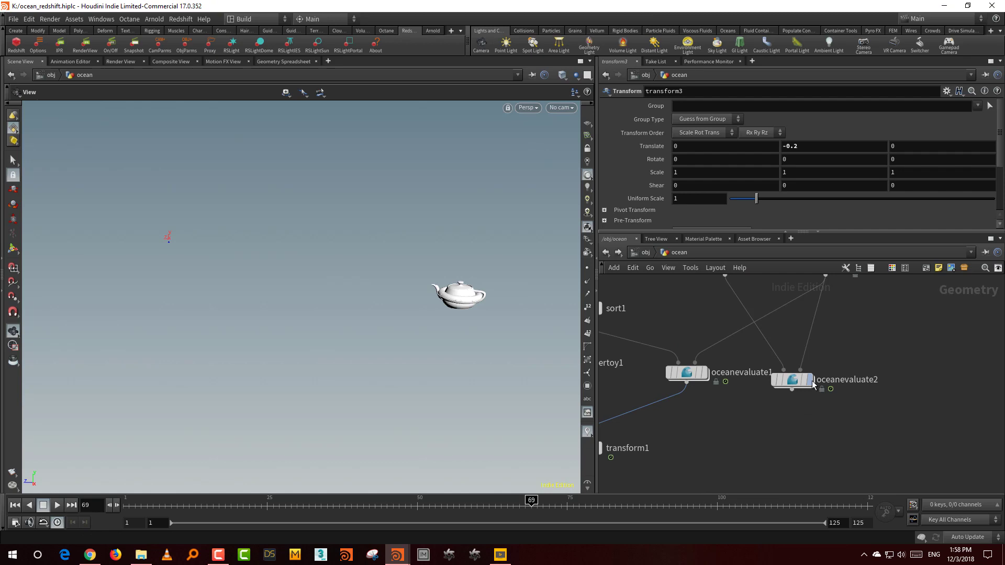
pyautogui.click(824, 353)
# Return to the object level, view the teapot on the ocean up close, and scrub the animation to frame 64
pyautogui.click(645, 252)
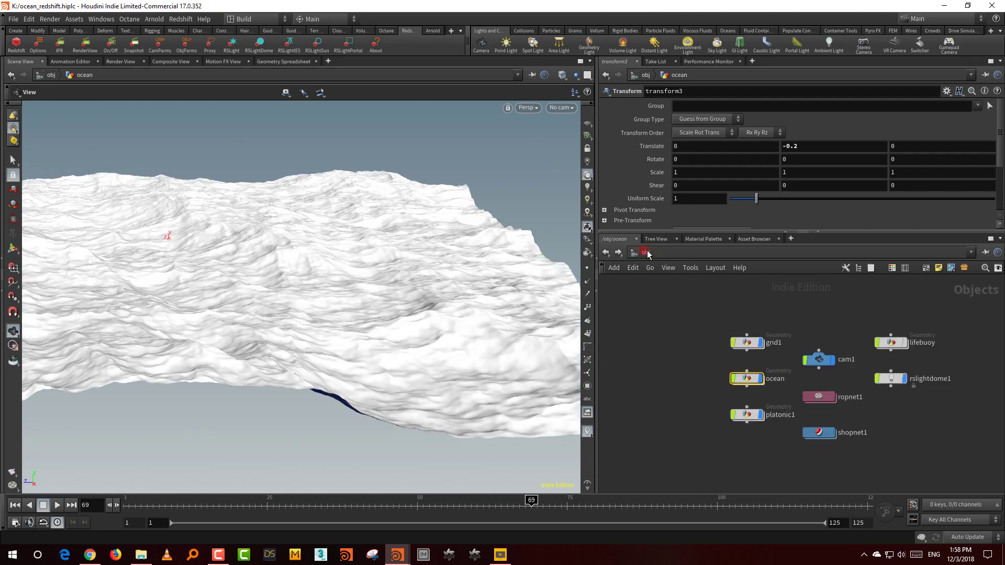
pyautogui.moveTo(477, 331); pyautogui.dragTo(455, 354)
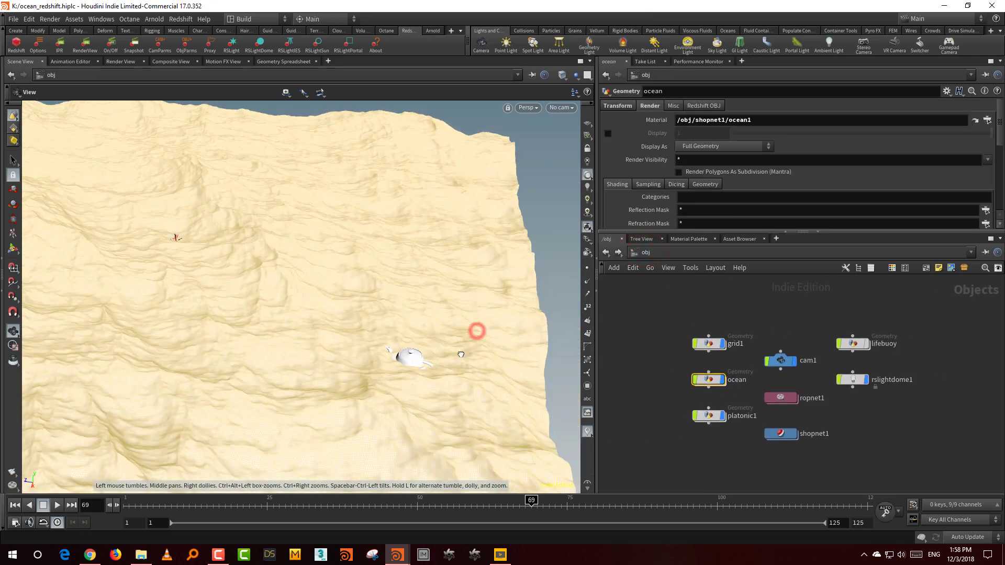
pyautogui.moveTo(455, 355); pyautogui.dragTo(477, 335, button='middle')
pyautogui.moveTo(478, 335); pyautogui.dragTo(489, 335, button='right')
pyautogui.moveTo(490, 336); pyautogui.dragTo(209, 482)
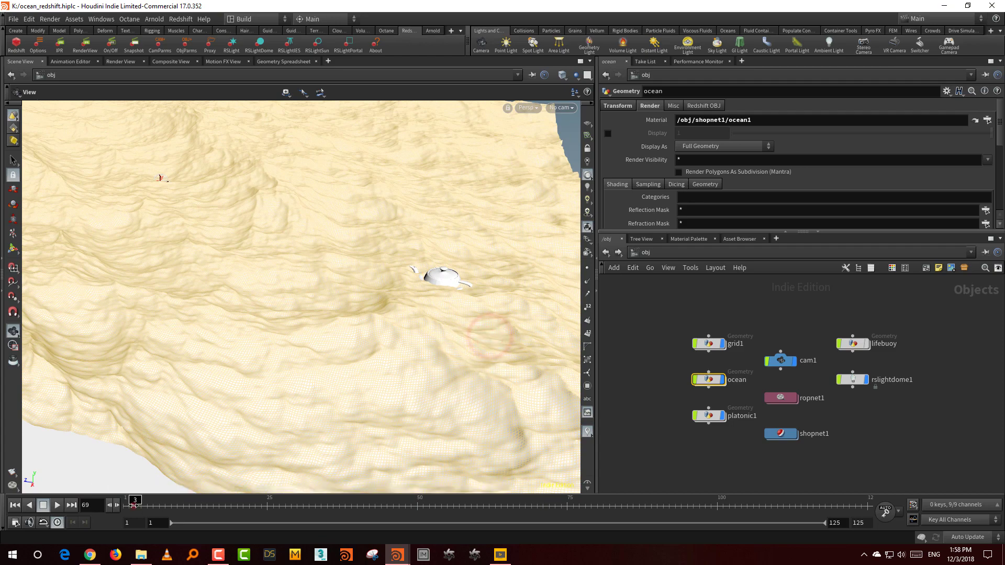
pyautogui.moveTo(134, 503); pyautogui.dragTo(501, 507)
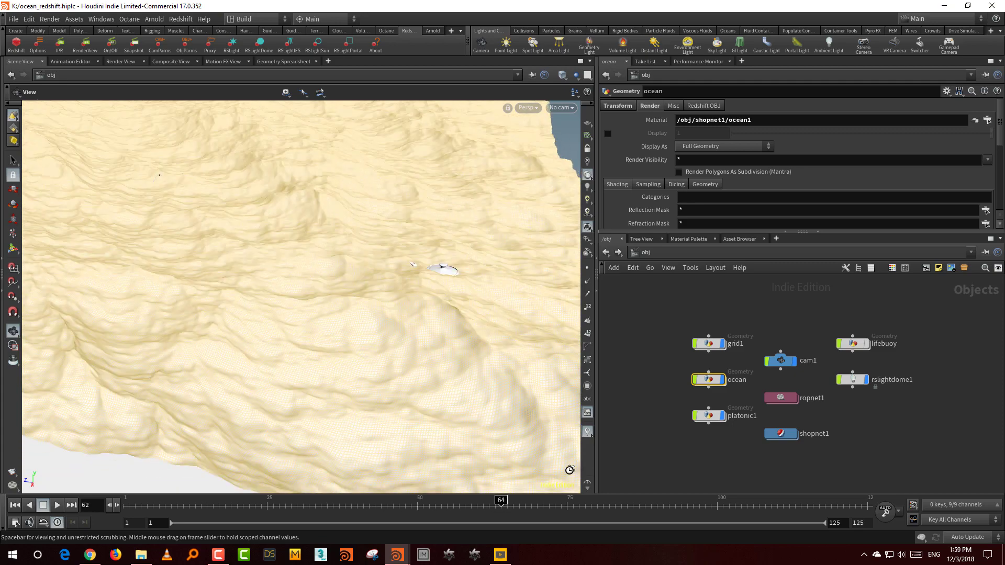
# Deselect the ocean object and look at the scene through cam1
pyautogui.click(702, 451)
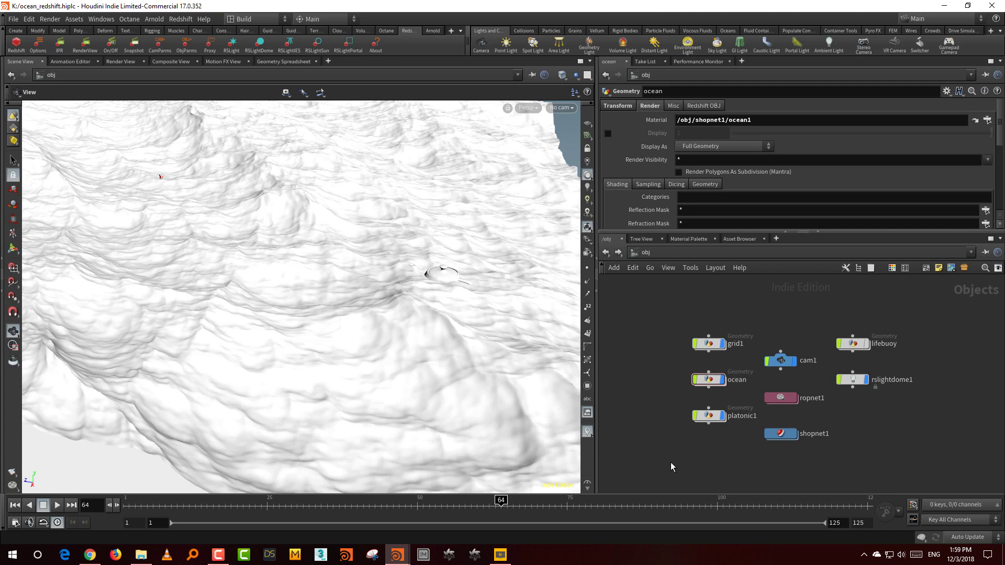
pyautogui.moveTo(670, 462); pyautogui.dragTo(684, 450, button='middle')
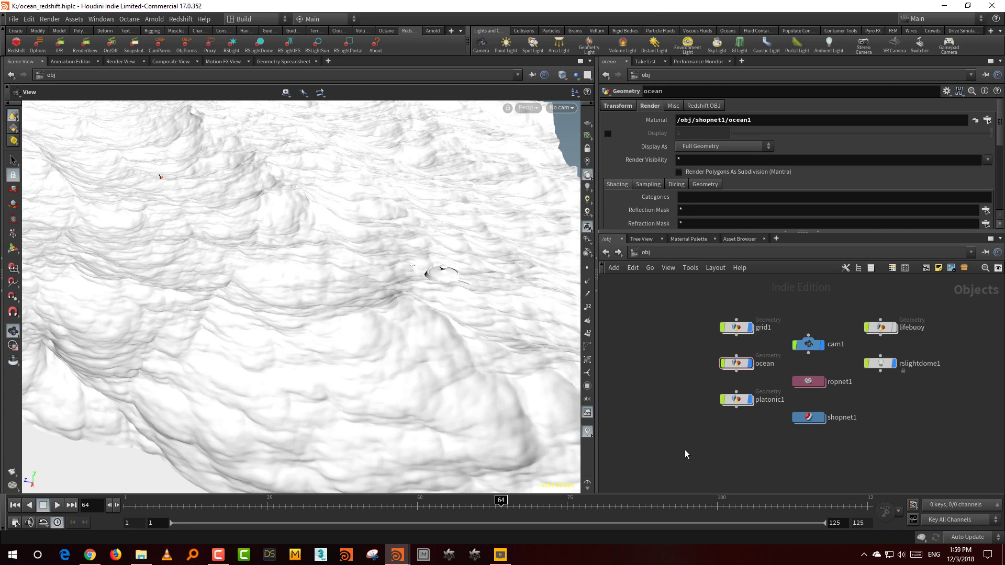
pyautogui.click(564, 113)
pyautogui.click(578, 155)
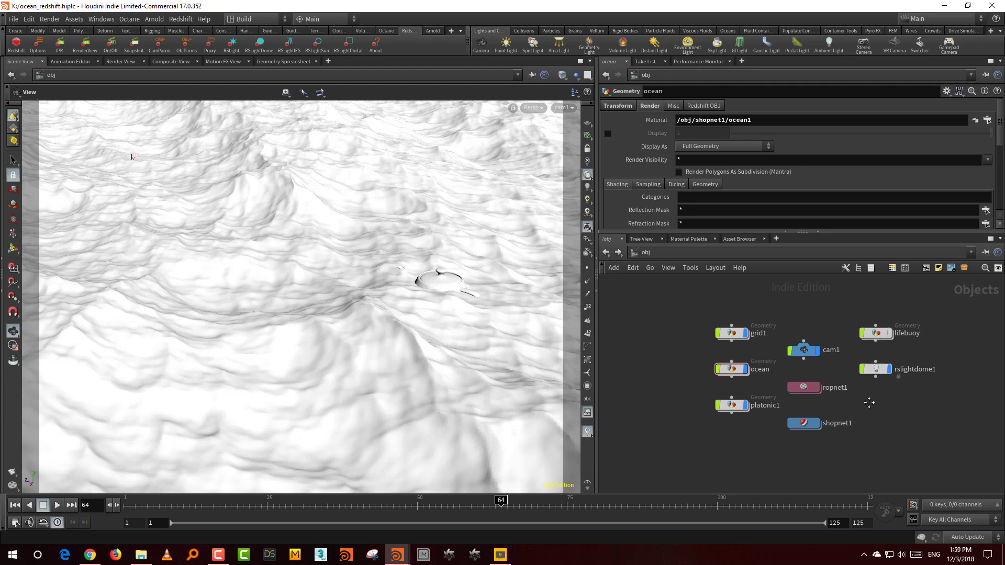
pyautogui.moveTo(891, 331); pyautogui.dragTo(849, 346, button='middle')
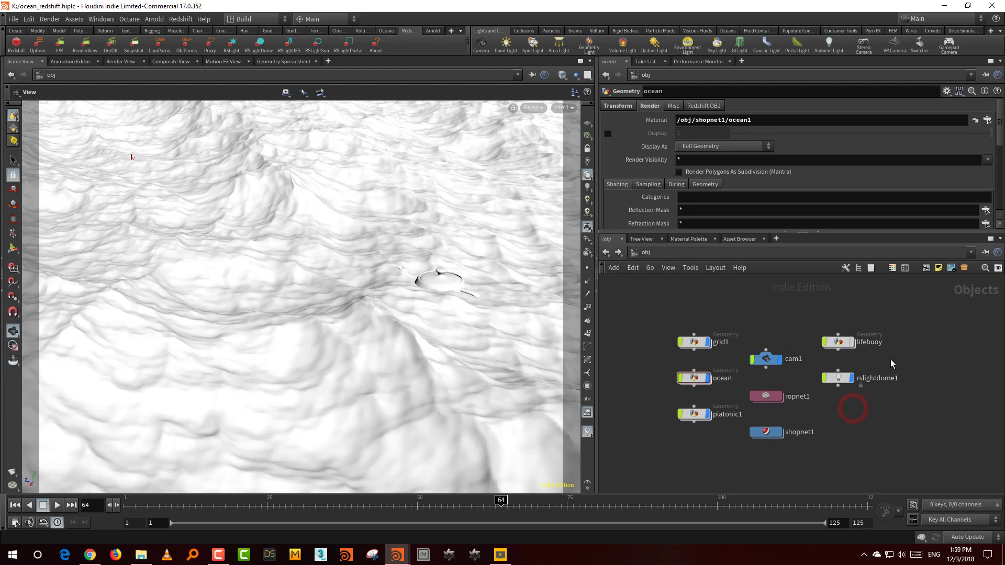